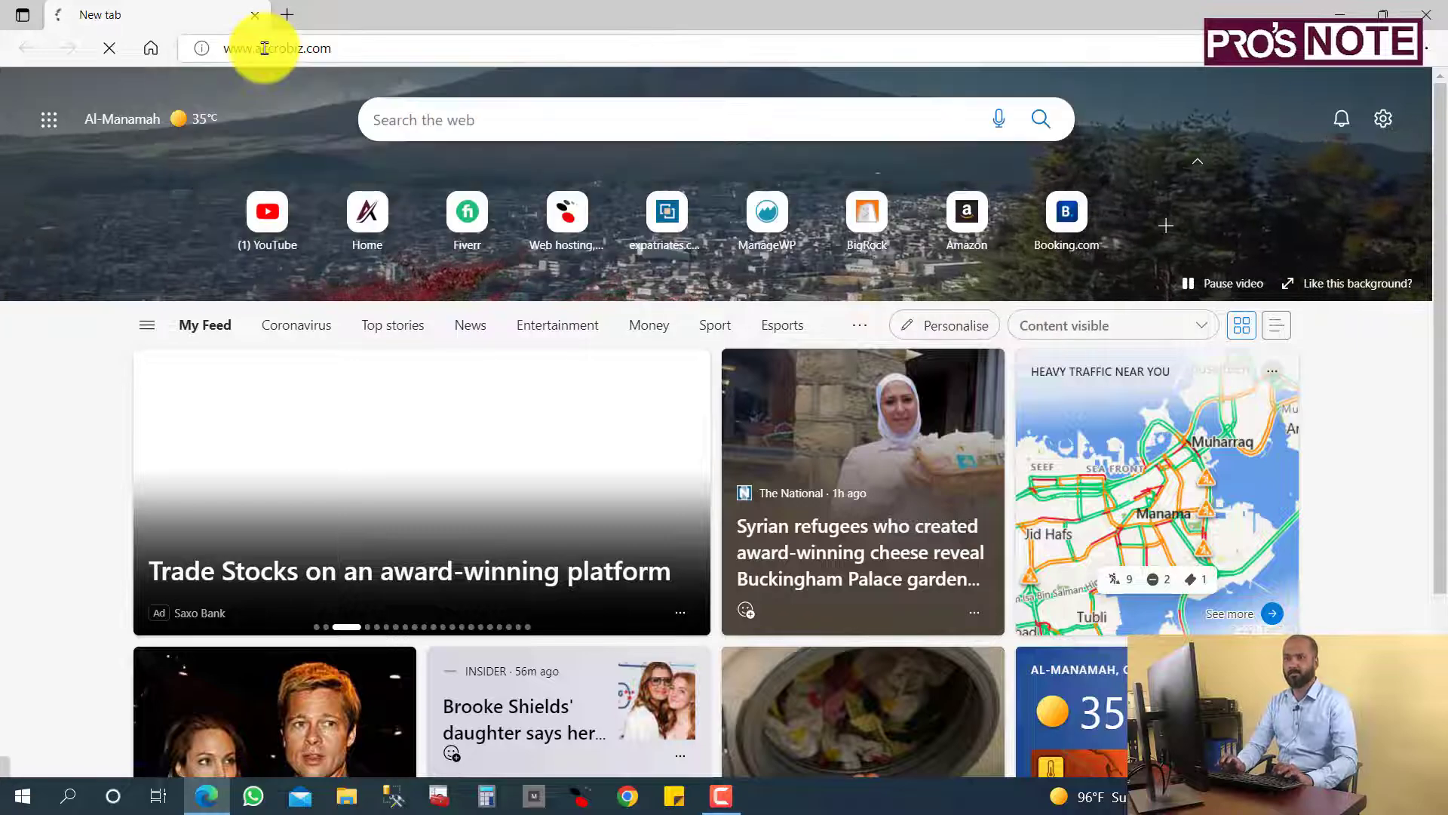
pyautogui.press('capslock')
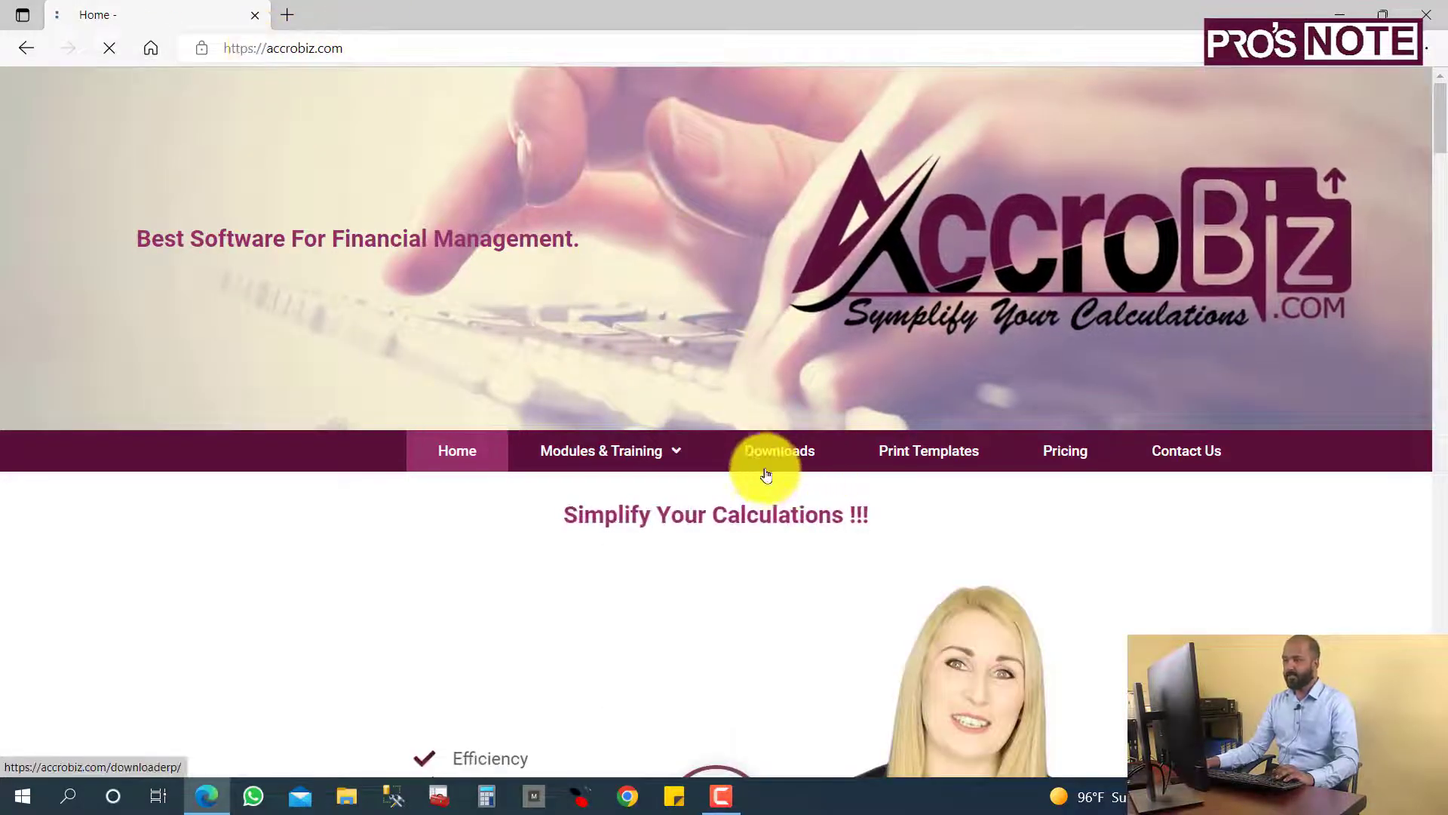
pyautogui.click(787, 457)
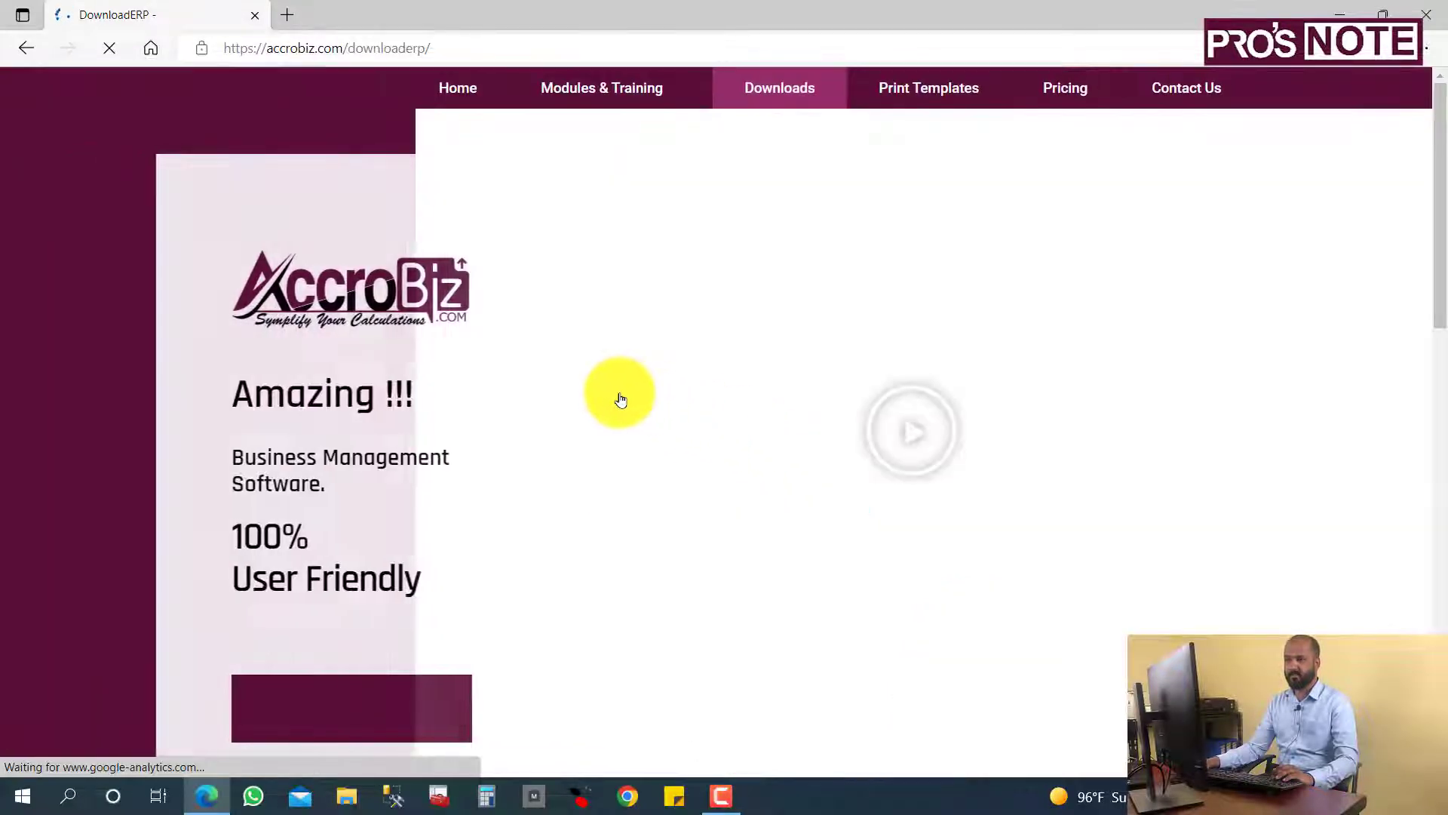
# Download the 90 Days Trail installer AccroBIZ_ERP_Setup.zip (81.8 MB).
pyautogui.scroll(-5, 705, 388)
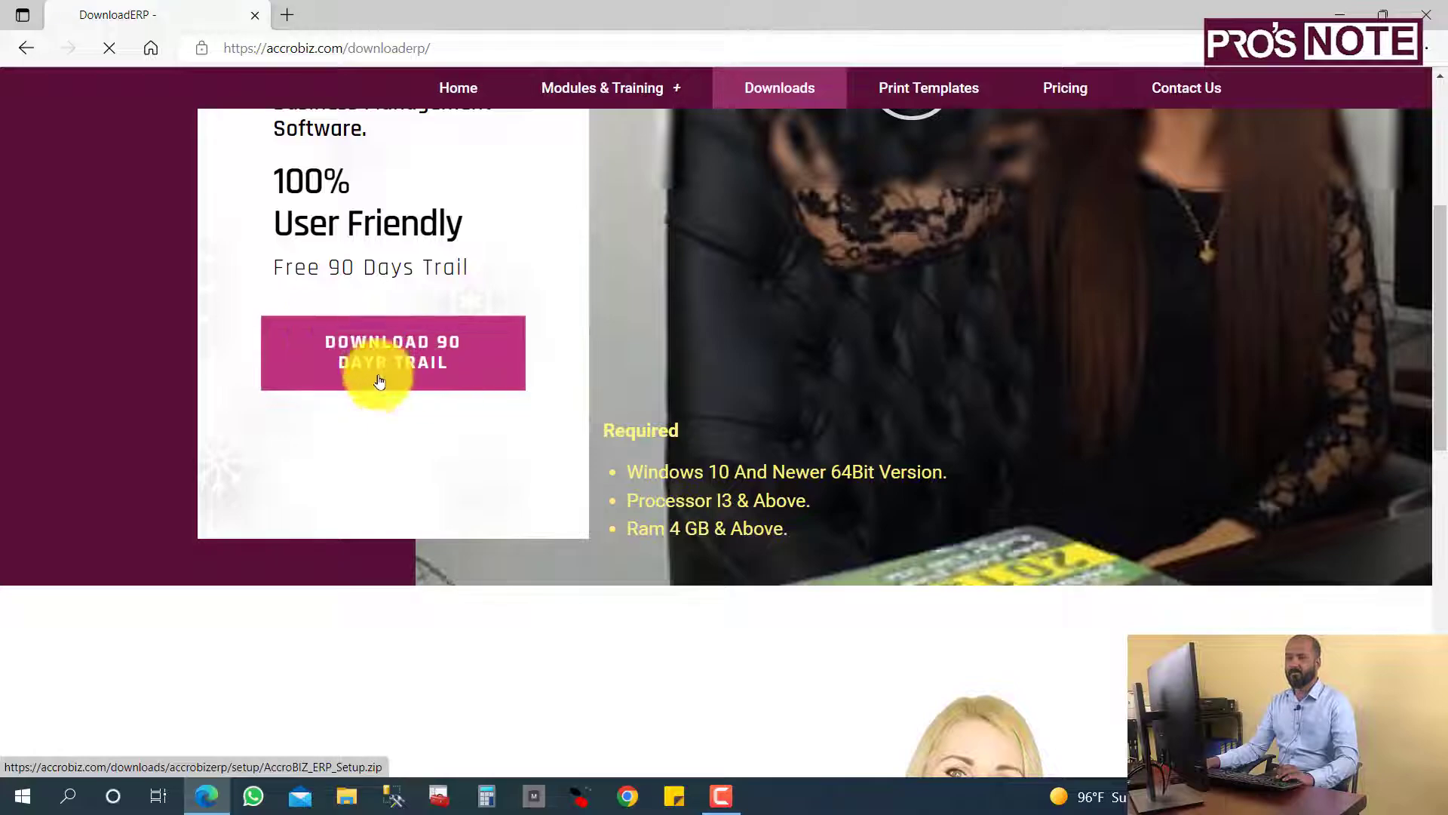
pyautogui.scroll(5, 430, 372)
pyautogui.scroll(-5, 427, 666)
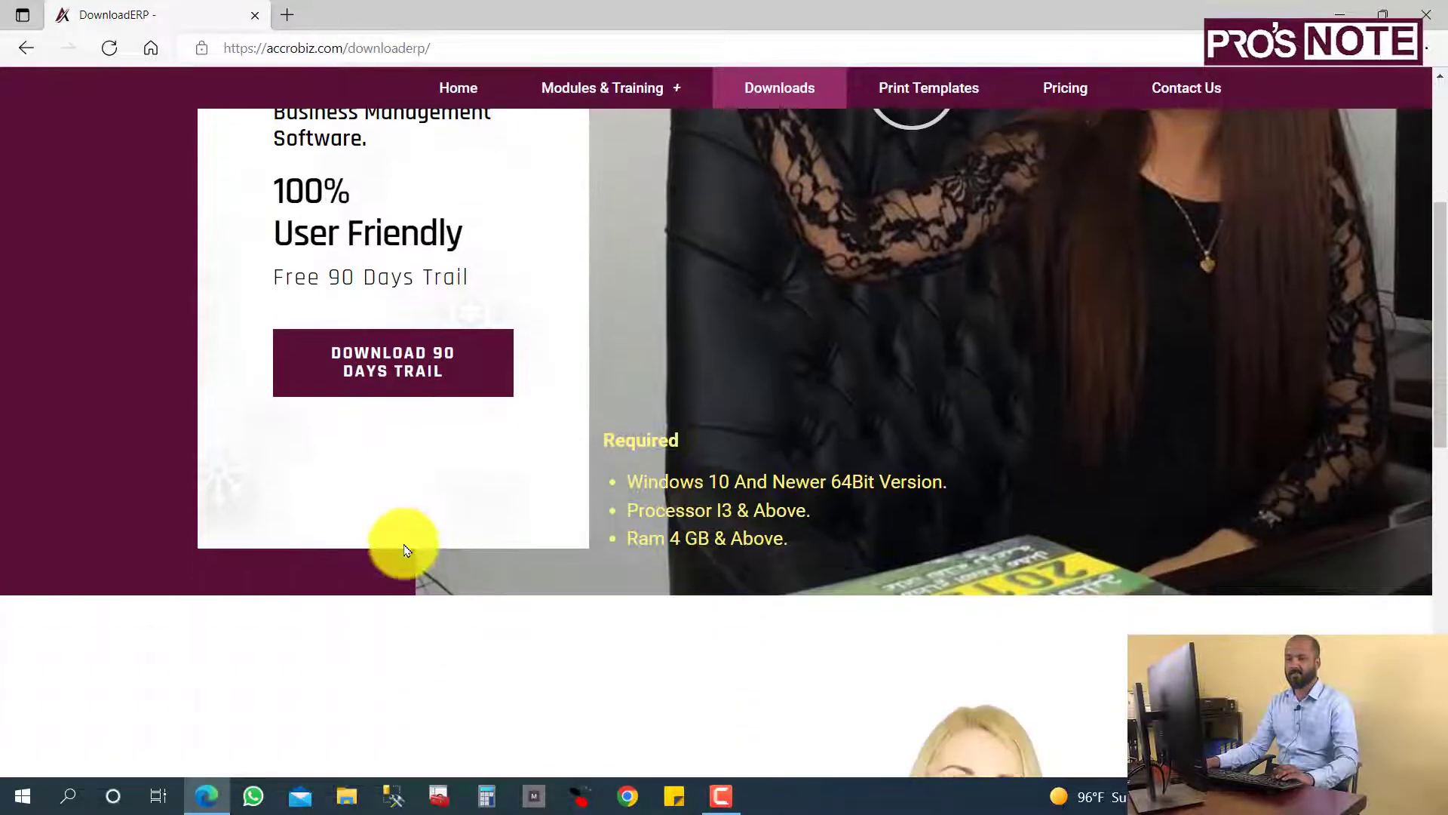
pyautogui.click(407, 356)
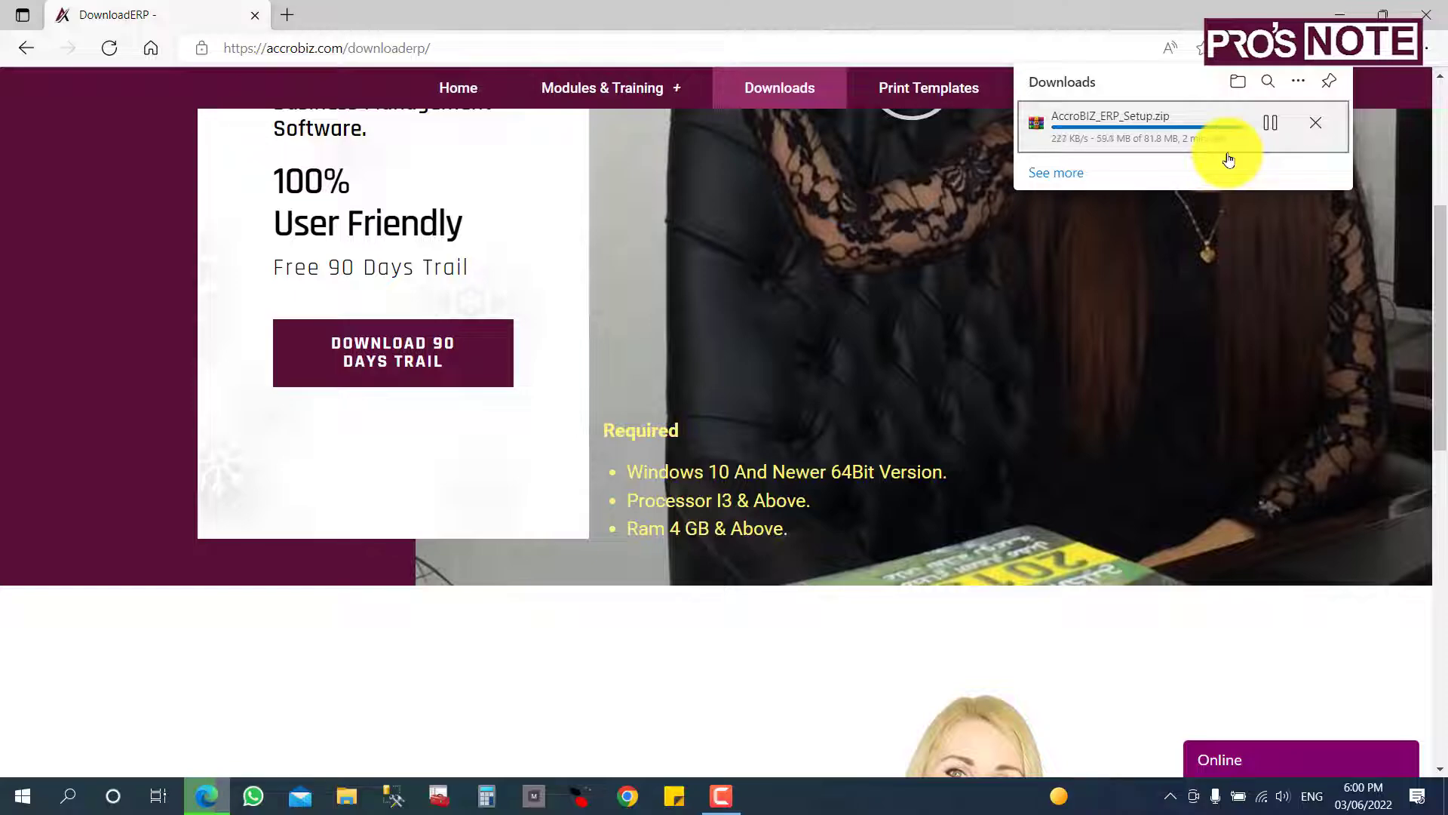
pyautogui.scroll(5, 1234, 270)
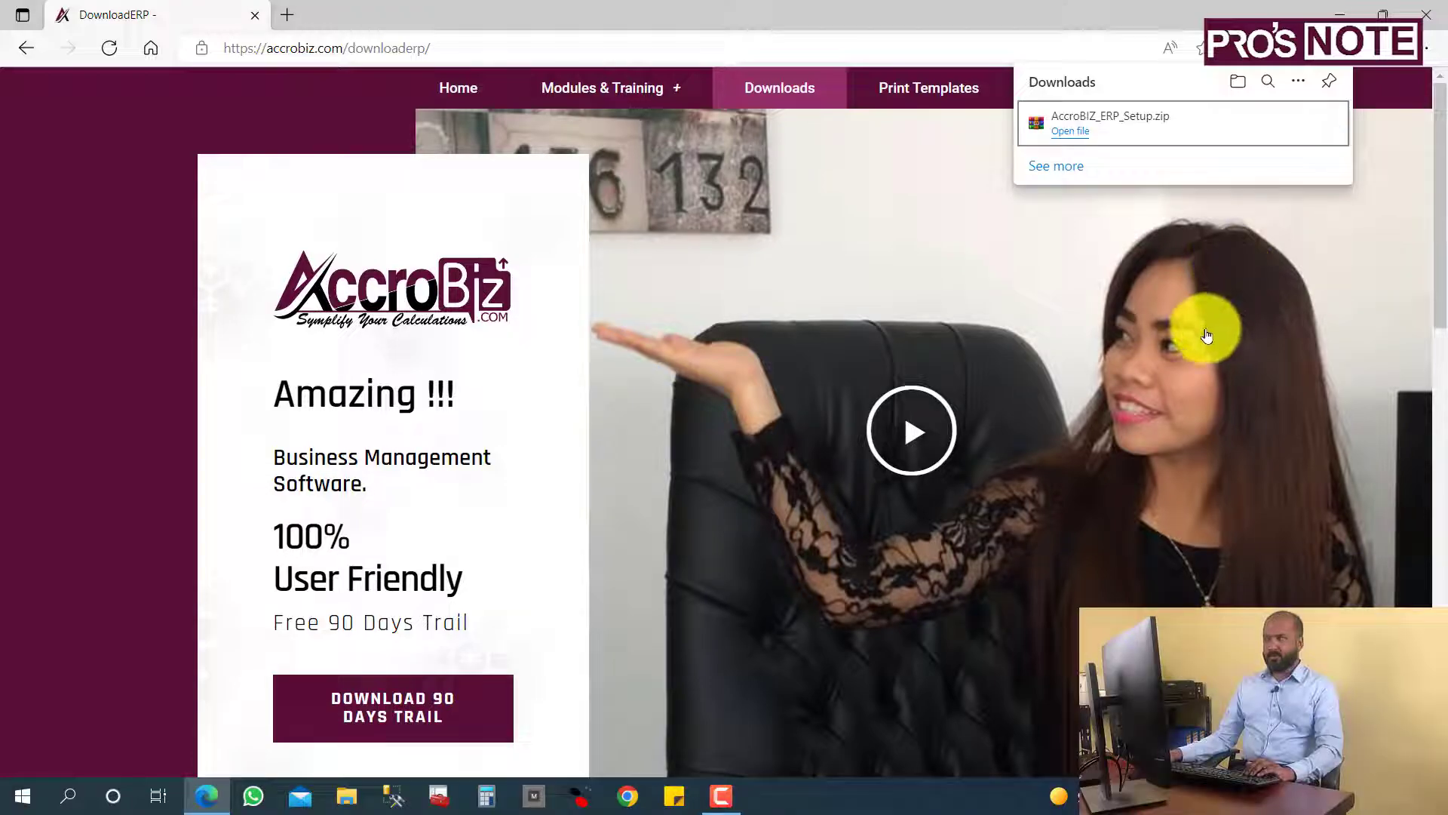
# Extract AccroBIZ_ERP_Setup.zip in Downloads to an AccroBIZ_ERP_Setup folder and open that folder.
pyautogui.click(1237, 85)
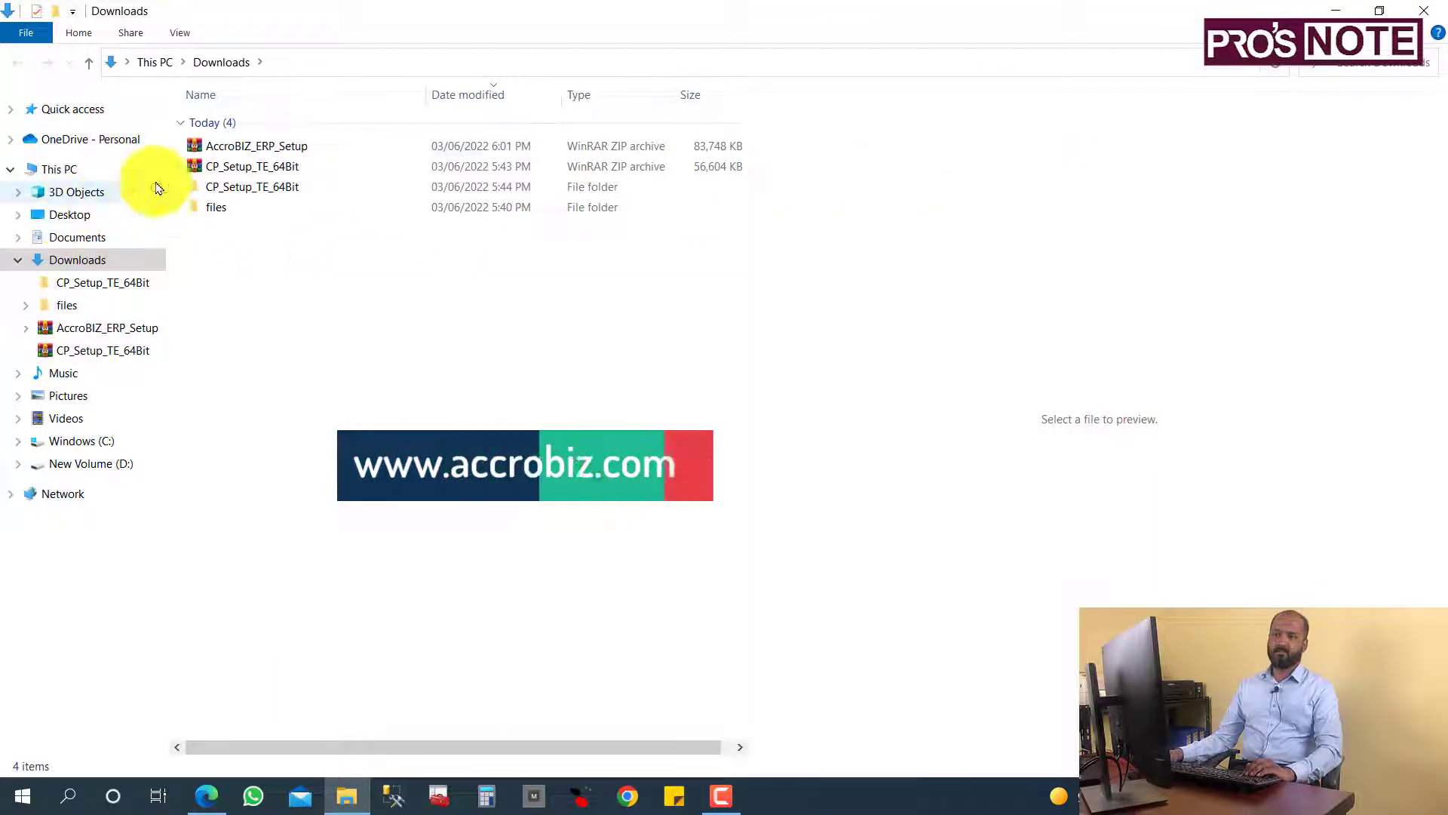
pyautogui.click(222, 146)
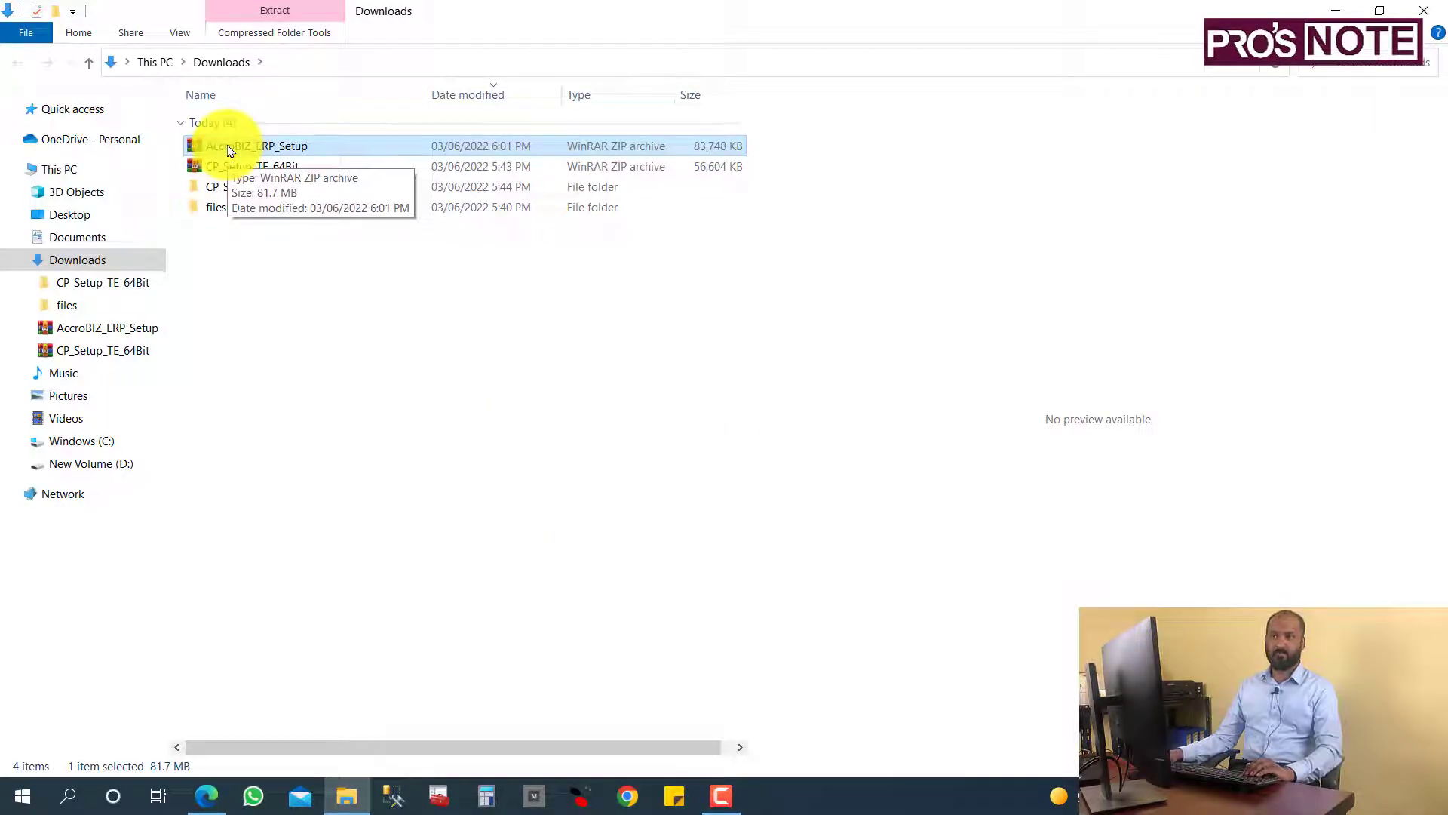
pyautogui.rightClick(228, 147)
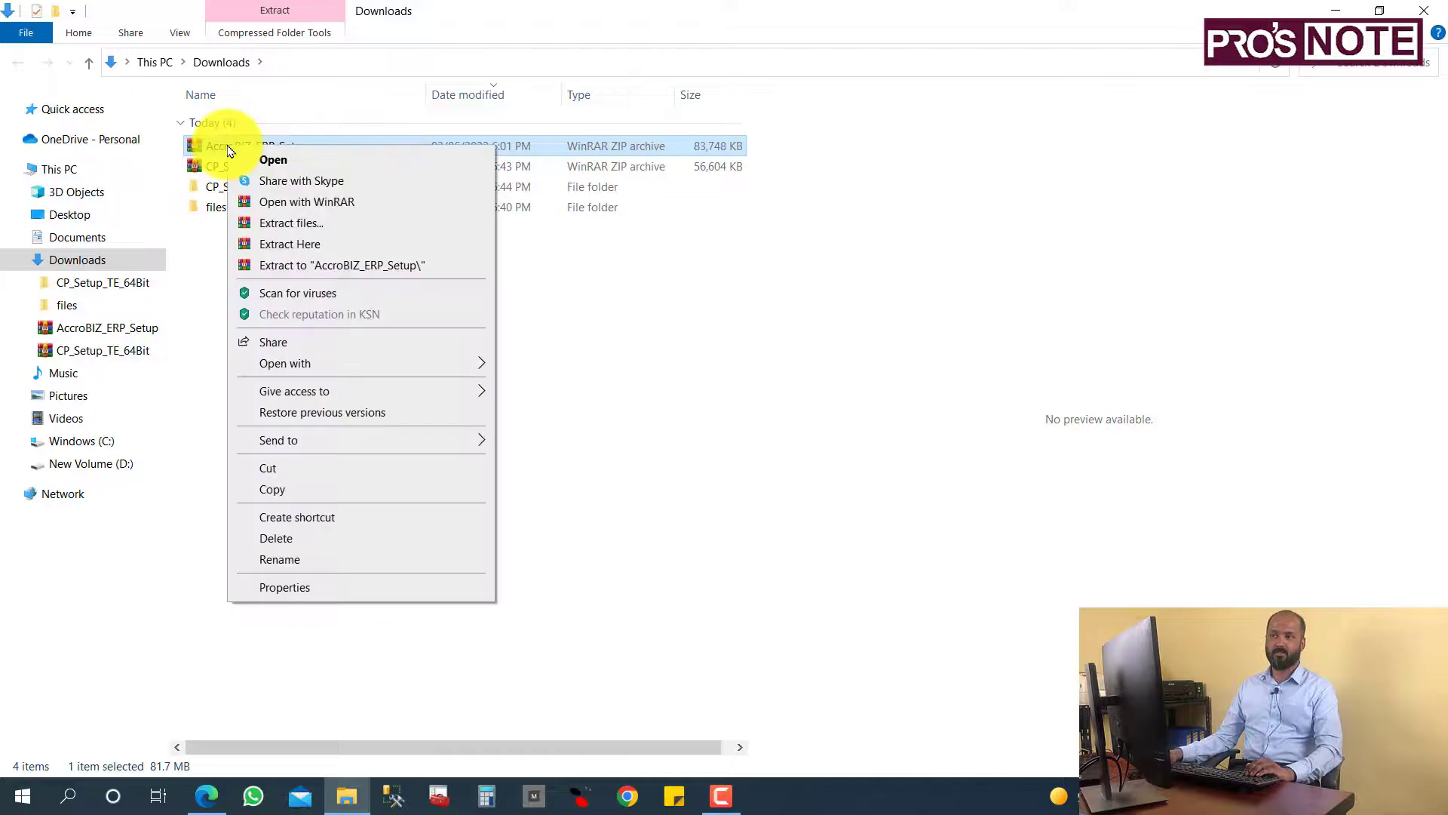
pyautogui.click(301, 267)
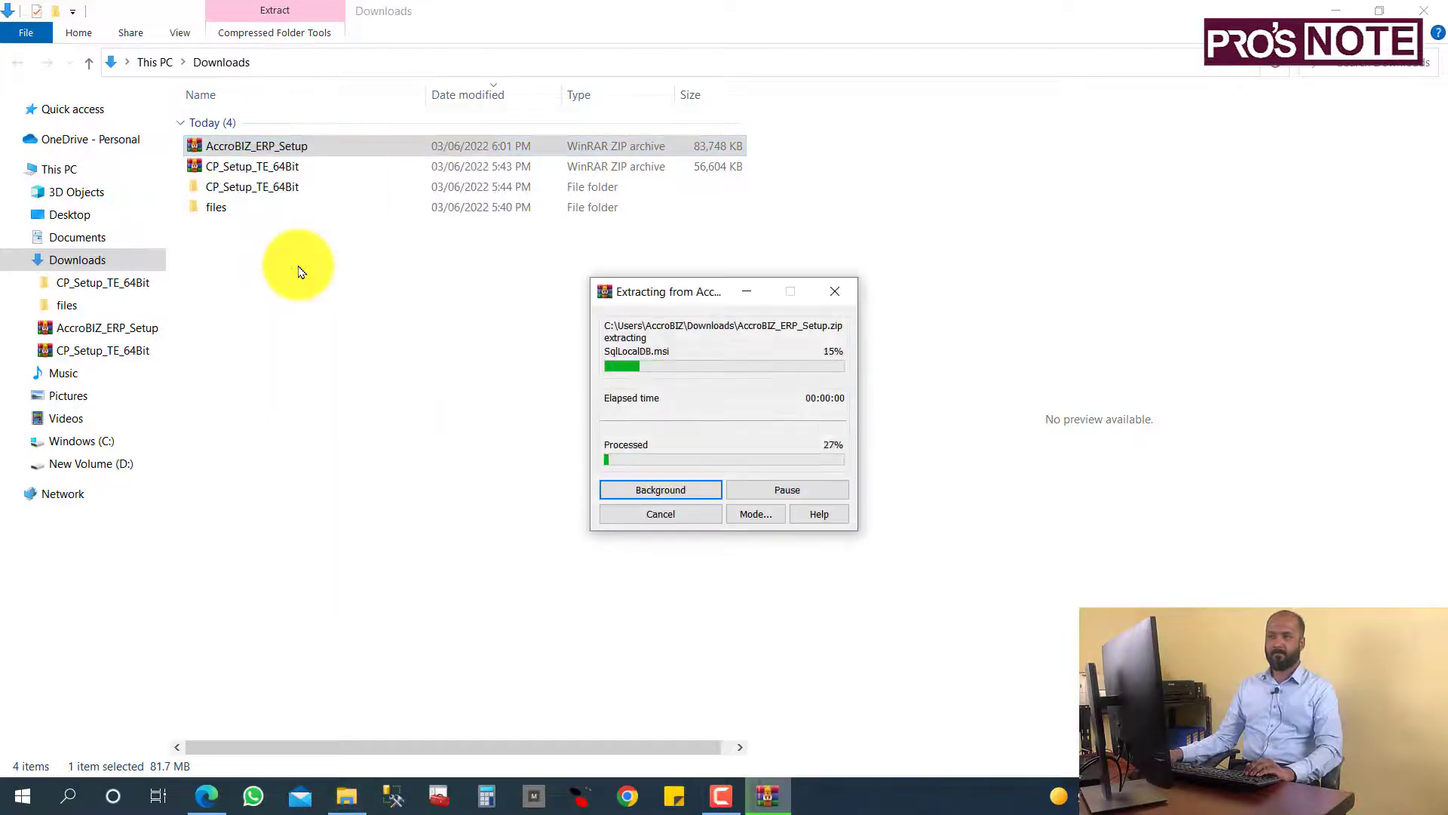
pyautogui.click(233, 231)
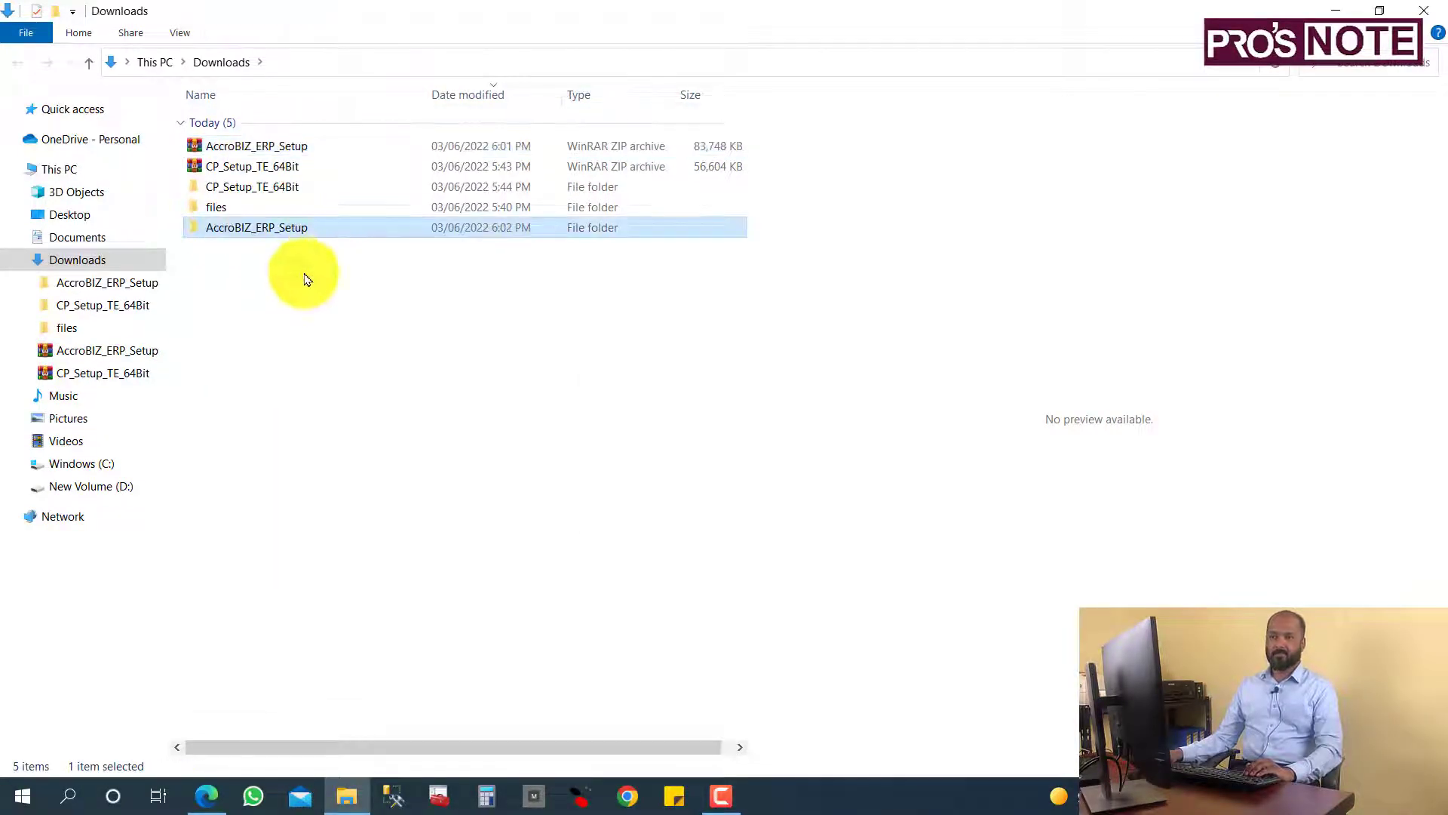
pyautogui.doubleClick(246, 238)
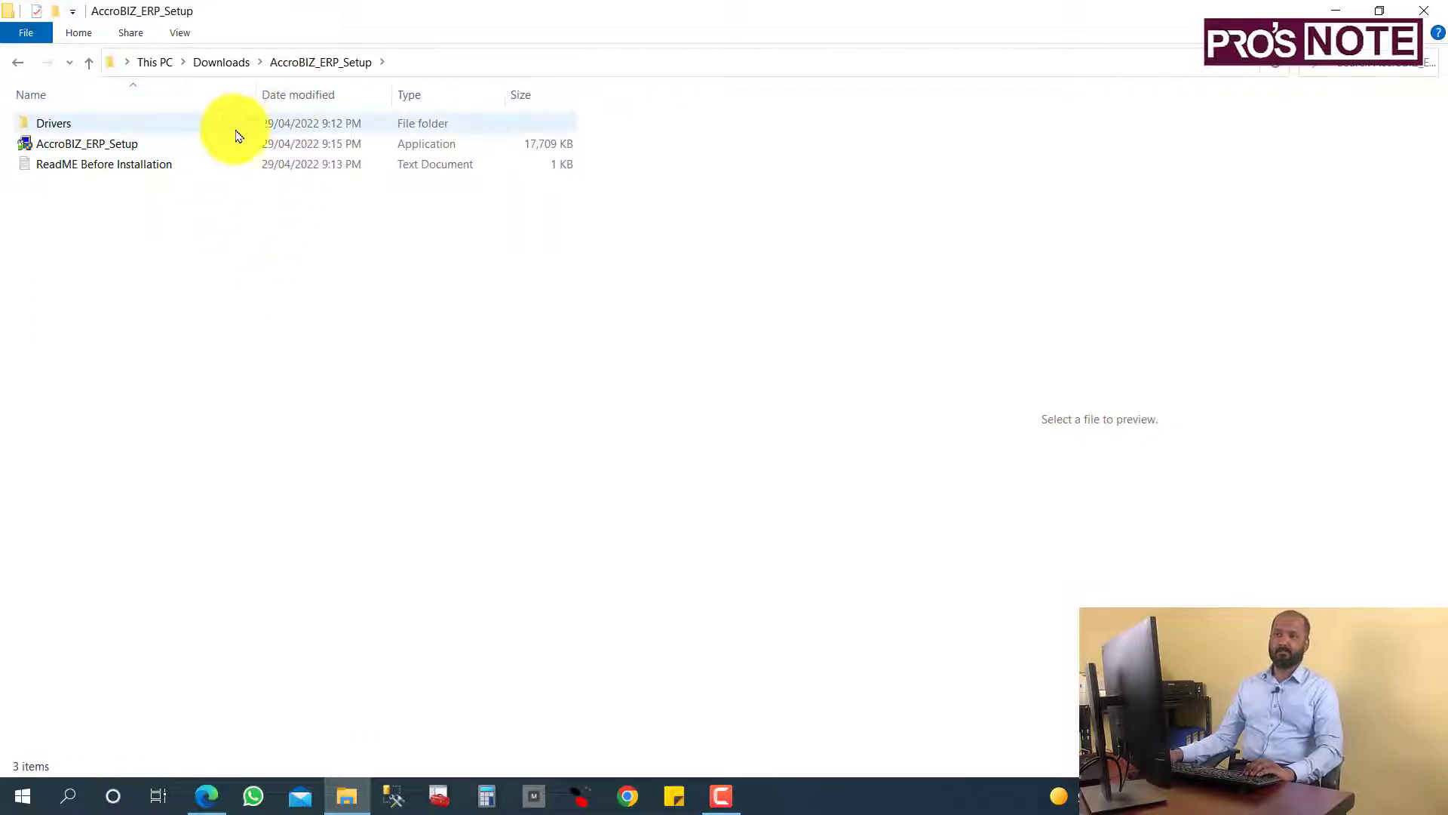
# Read the 'ReadMe Before Installation' file in Notepad, then close it.
pyautogui.click(40, 129)
pyautogui.click(47, 147)
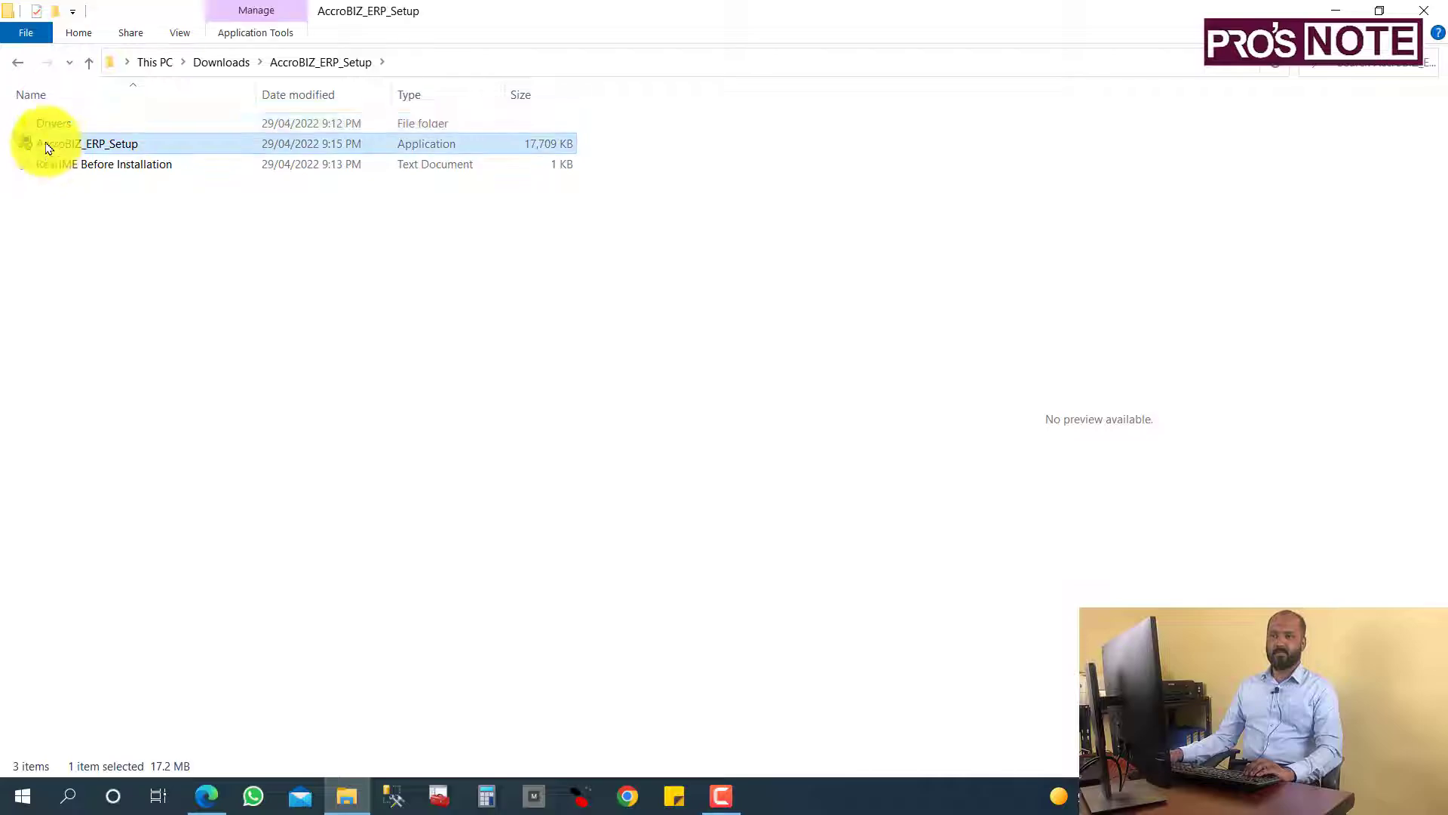
pyautogui.click(54, 130)
pyautogui.click(53, 144)
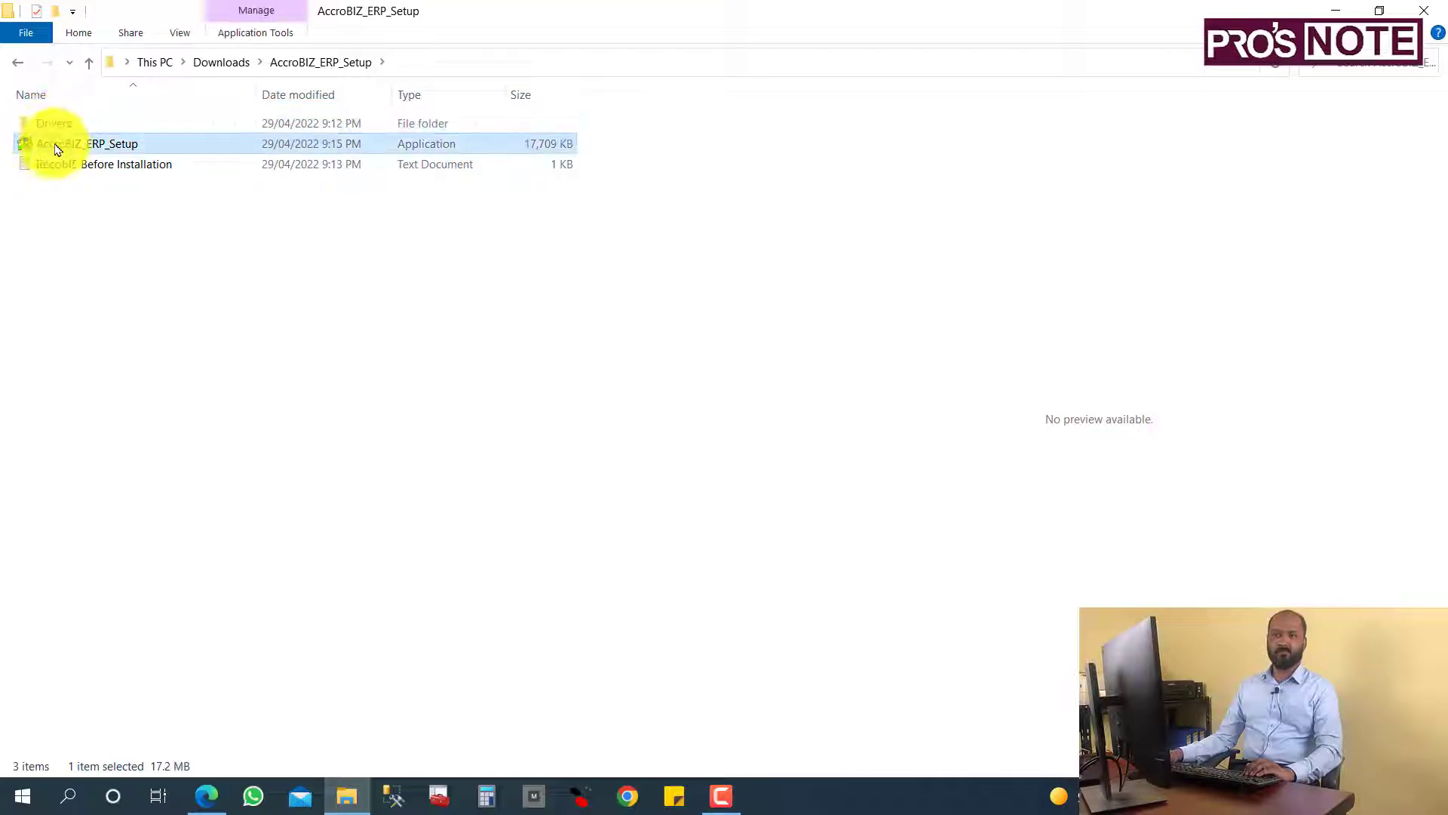
pyautogui.click(52, 172)
pyautogui.doubleClick(54, 172)
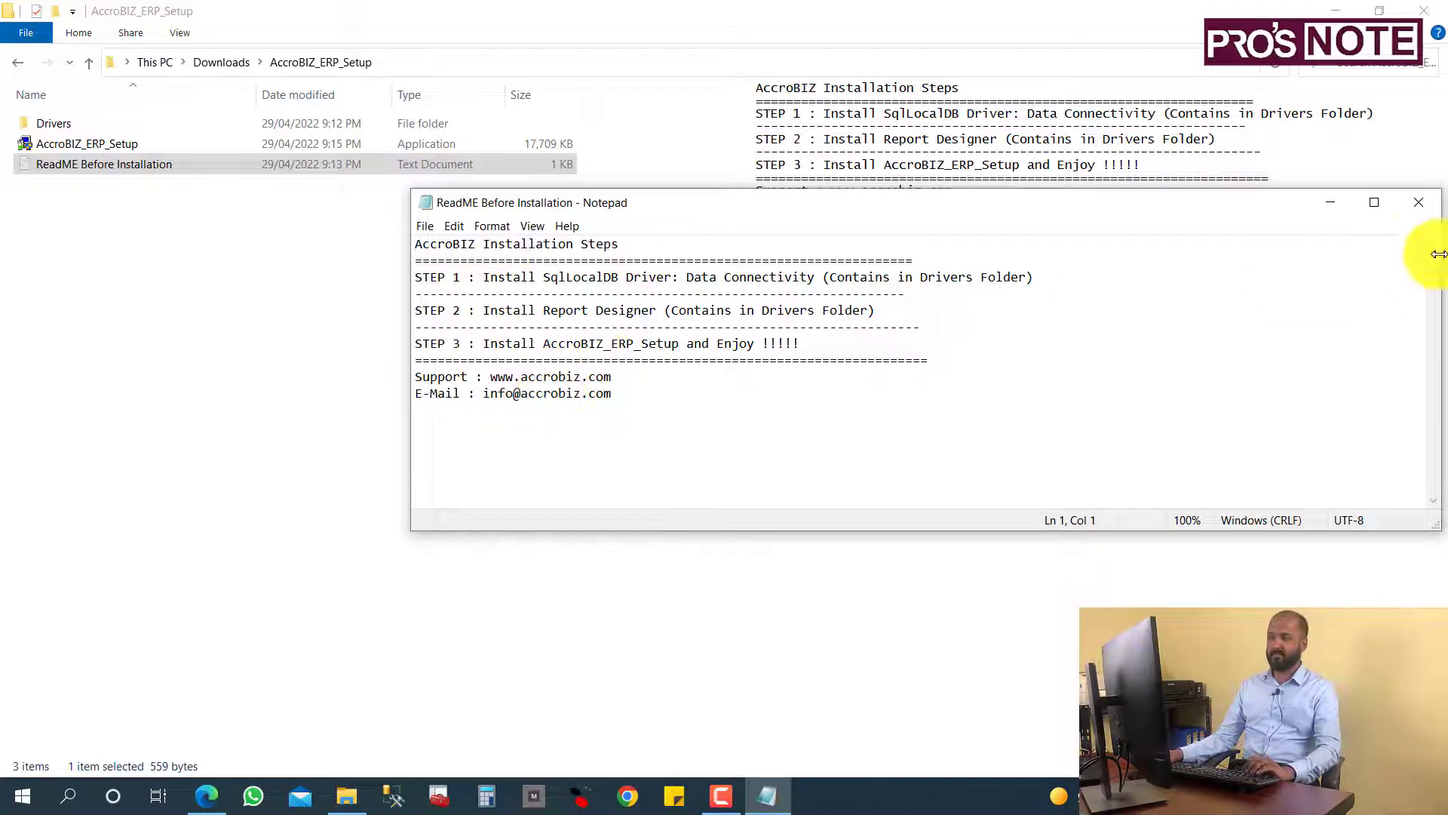
pyautogui.click(1424, 207)
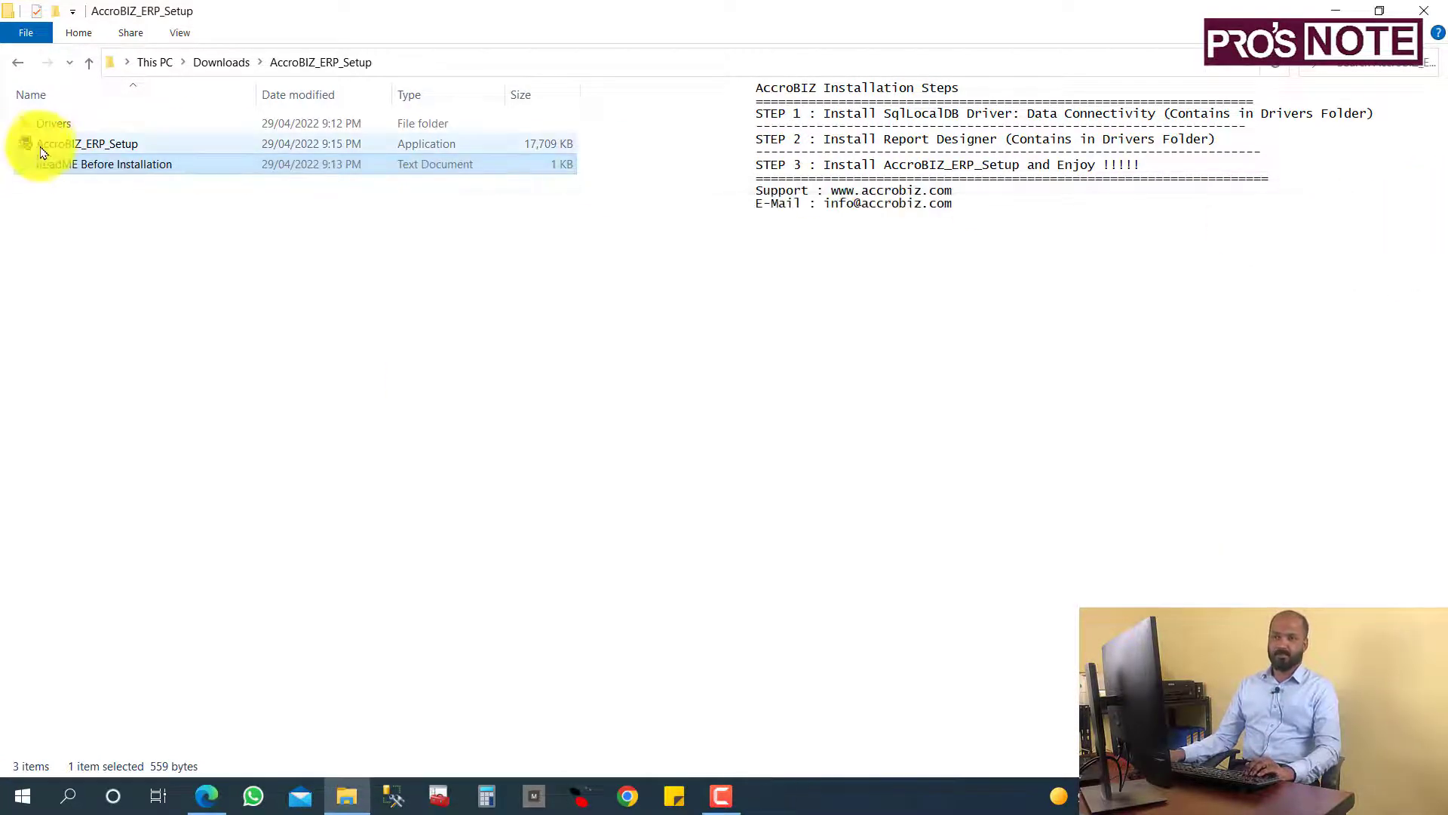
# Open the Drivers folder to view the ReportDesigner and SqlLocalDB installers.
pyautogui.click(53, 128)
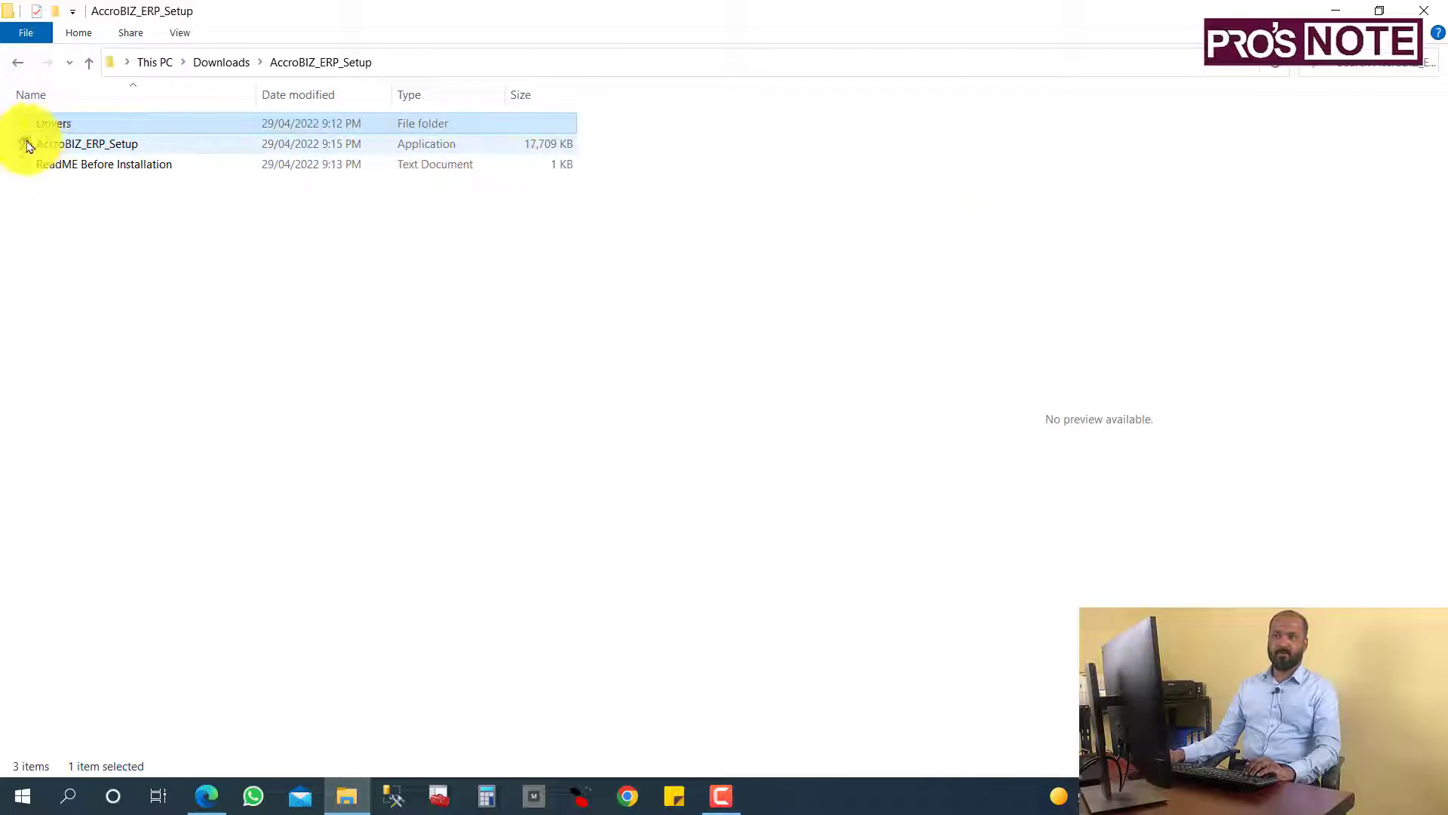
pyautogui.click(27, 144)
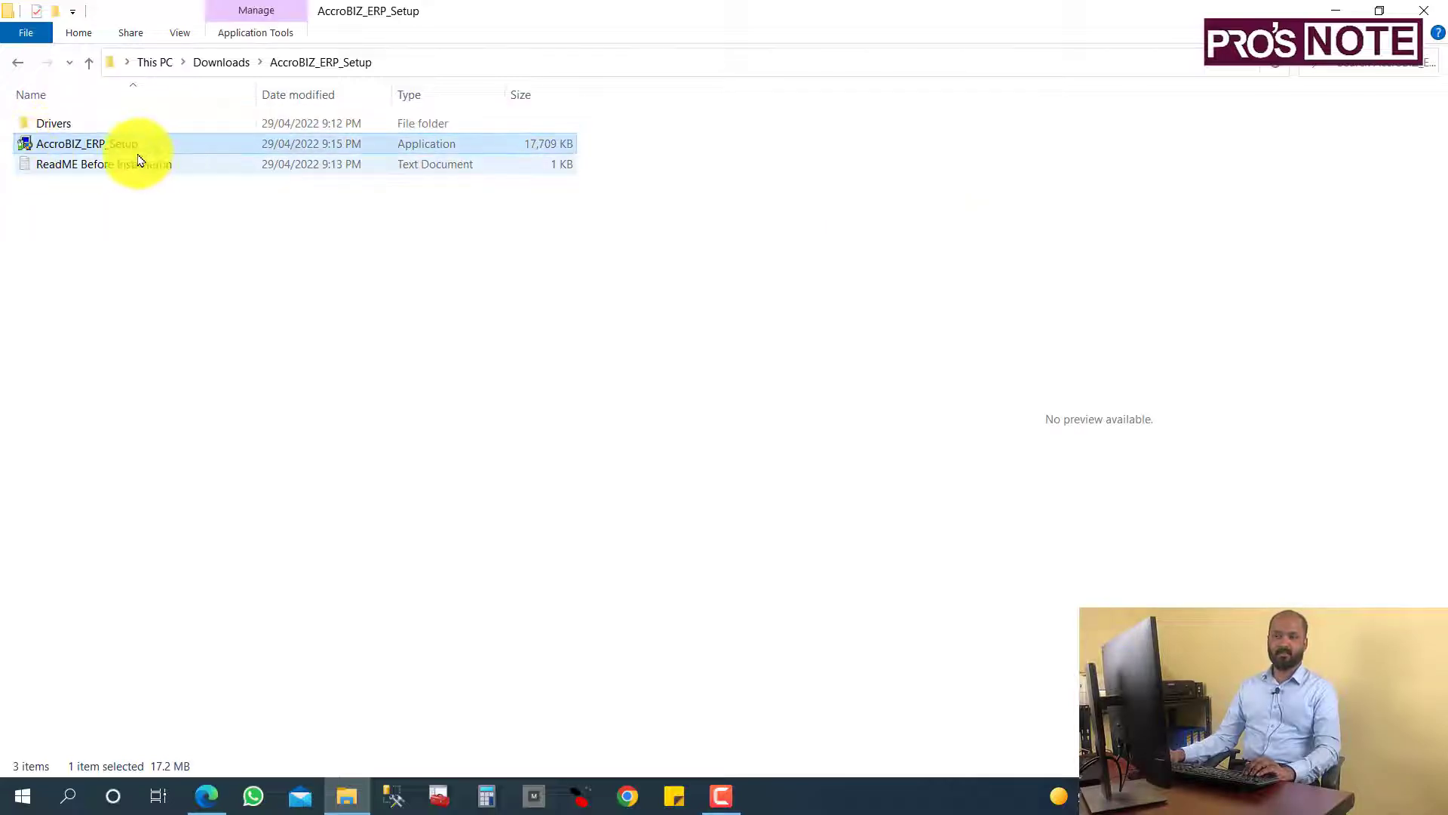
pyautogui.click(47, 128)
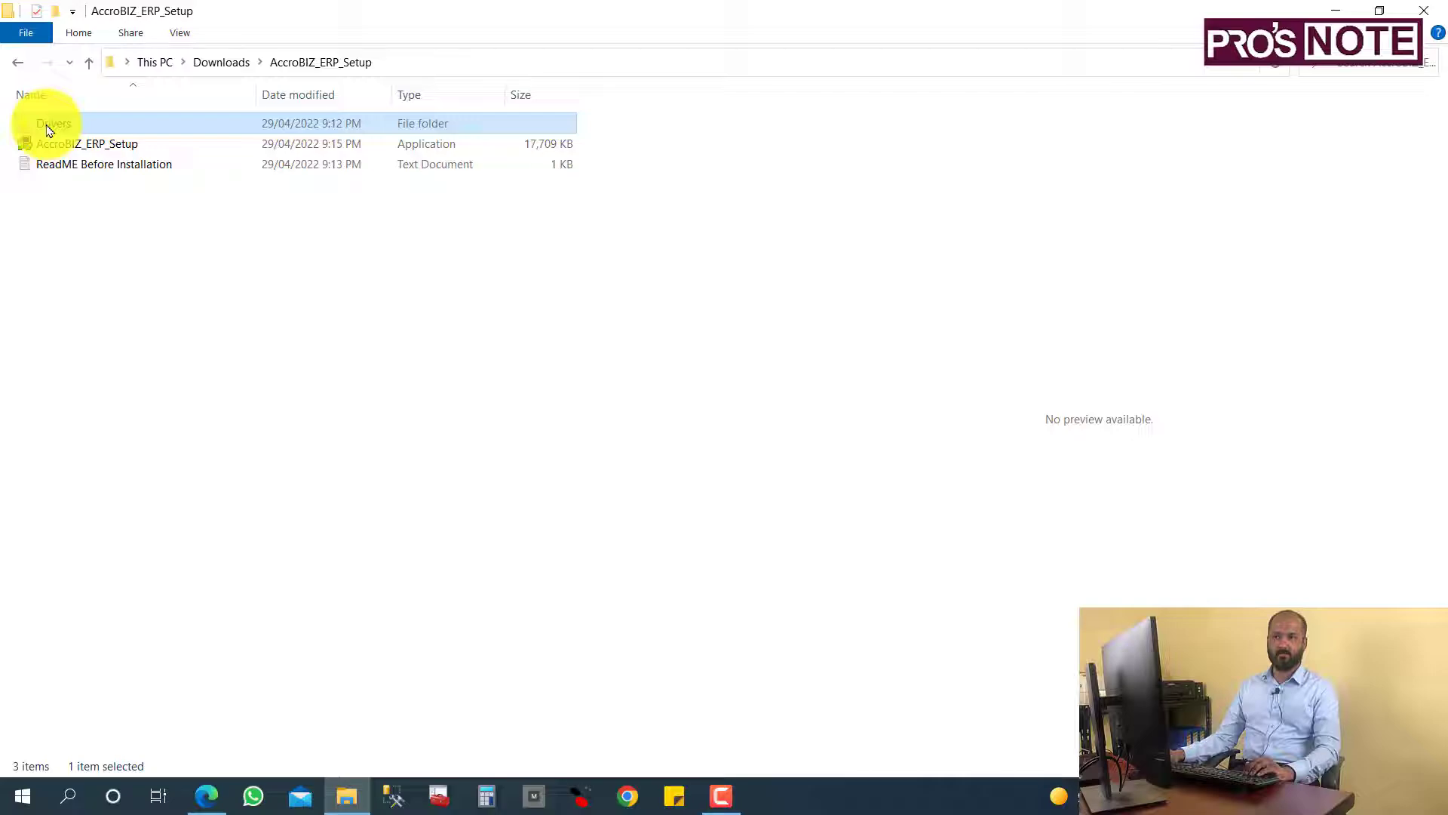
pyautogui.doubleClick(47, 130)
pyautogui.click(65, 122)
pyautogui.click(73, 145)
pyautogui.click(75, 125)
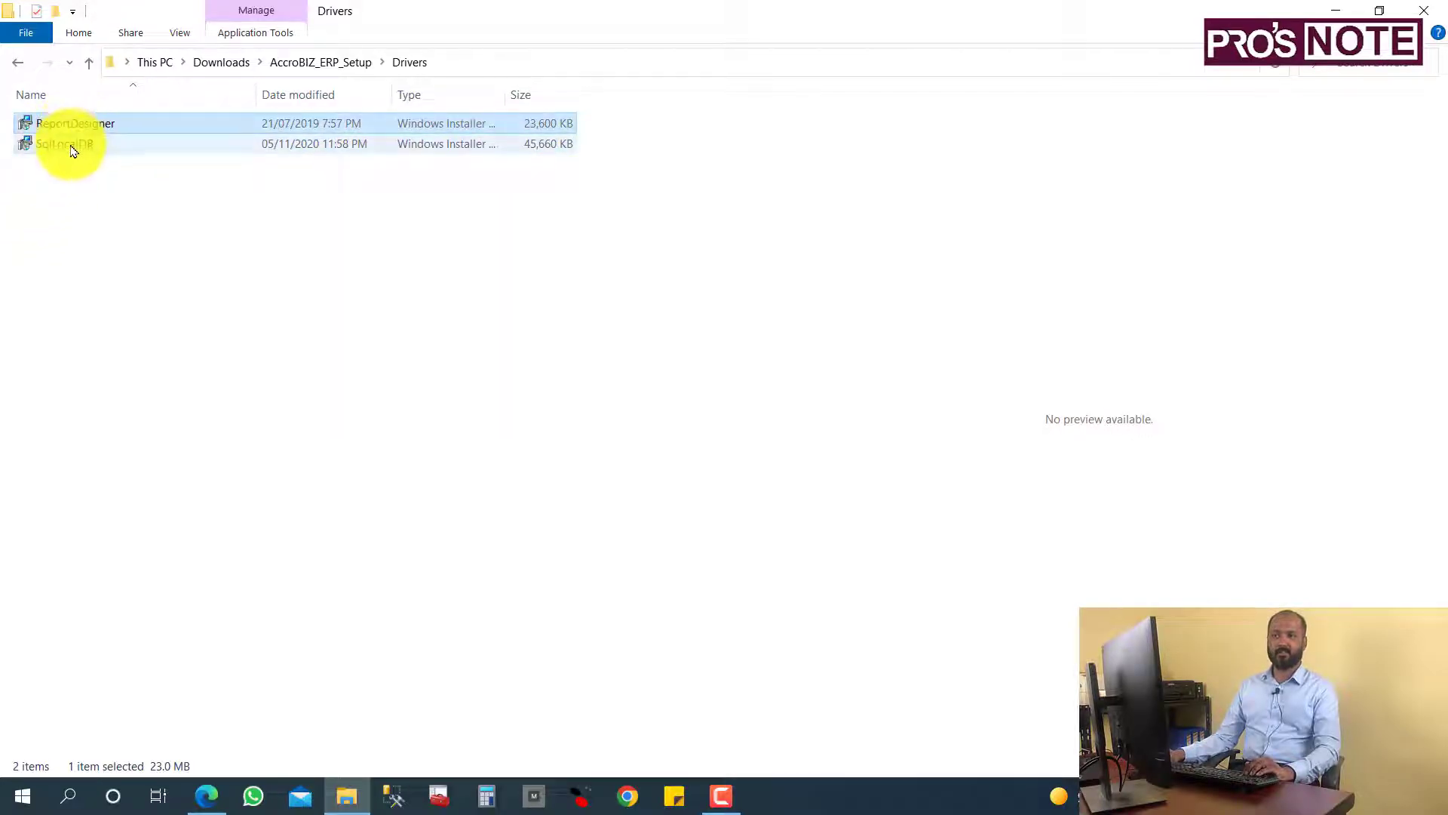
pyautogui.click(70, 145)
# Run the ReportDesigner installer, then dismiss its higher-version error and exit setup.
pyautogui.doubleClick(65, 123)
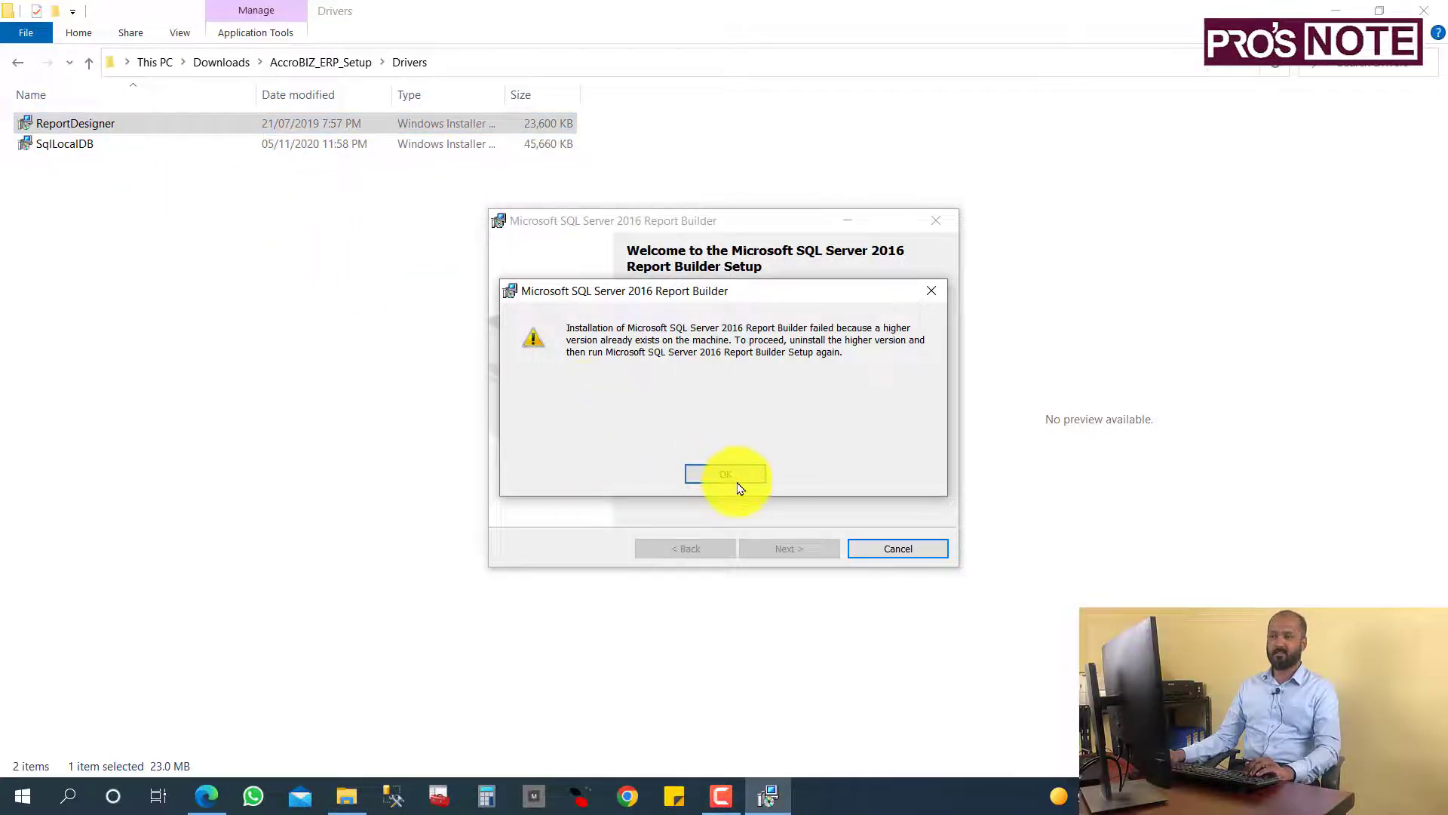
pyautogui.click(730, 477)
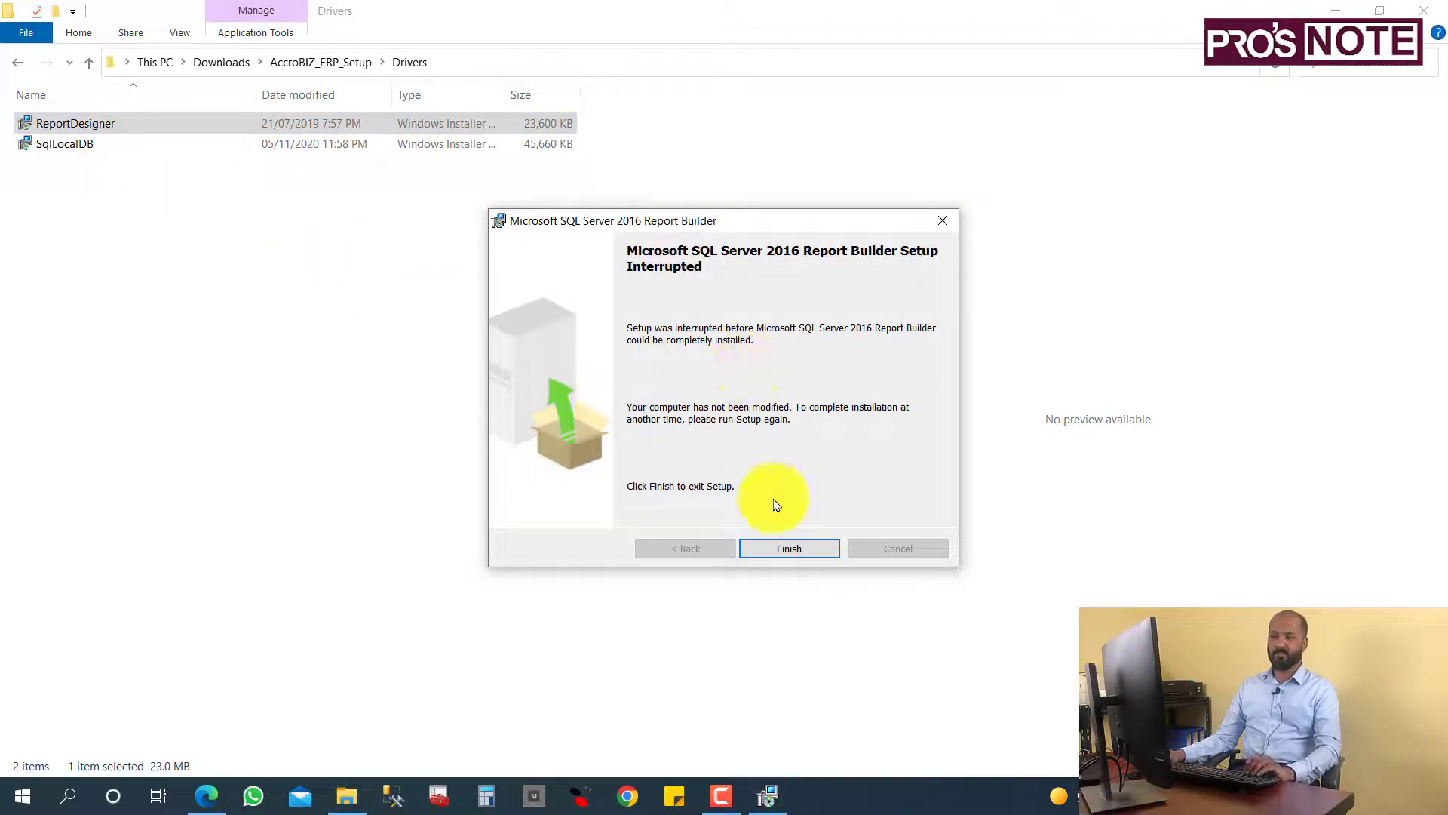
pyautogui.click(945, 226)
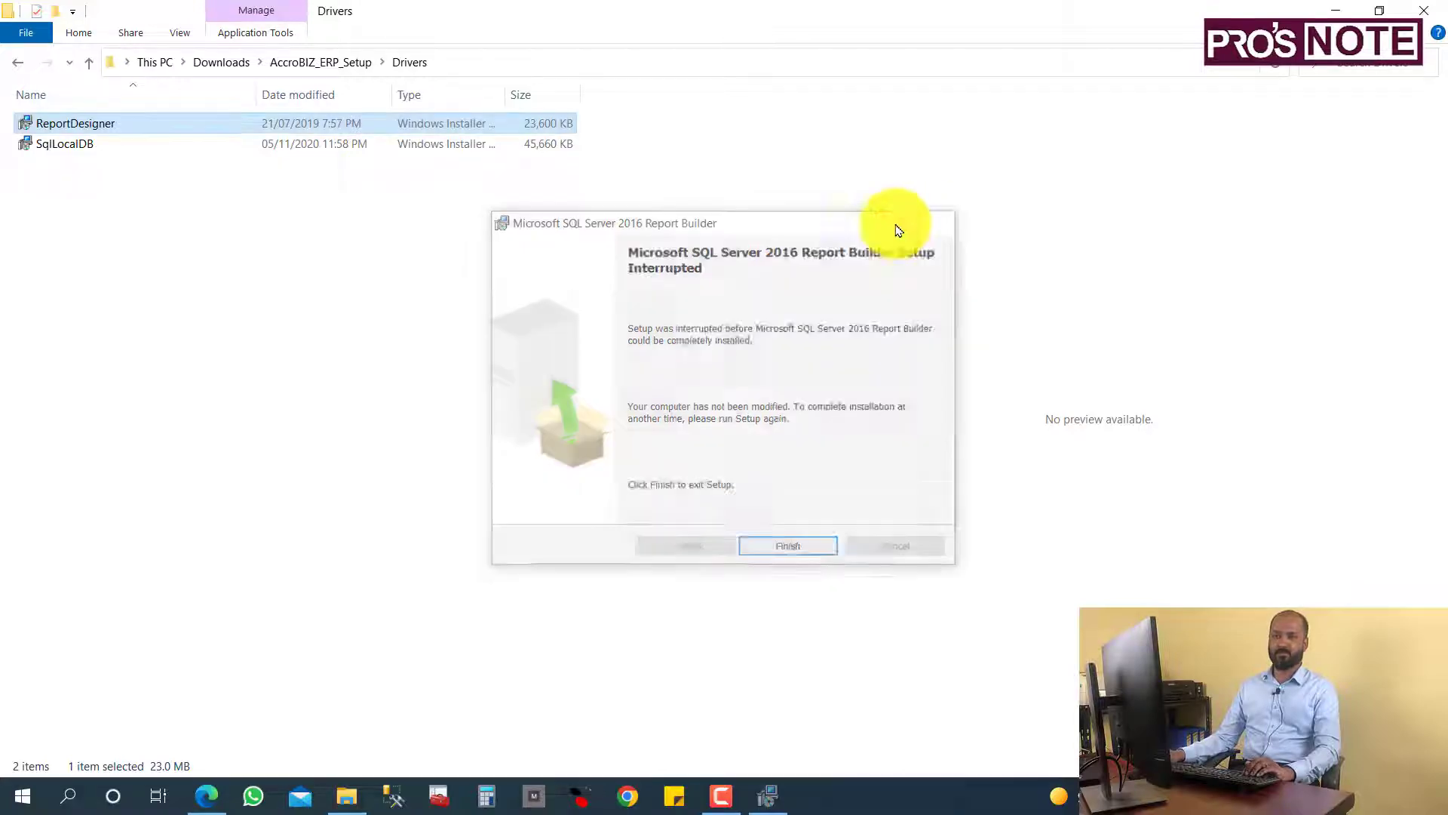
# Cancel the SQL Server LocalDB setup without changes and return to AccroBIZ_ERP_Setup.
pyautogui.doubleClick(74, 146)
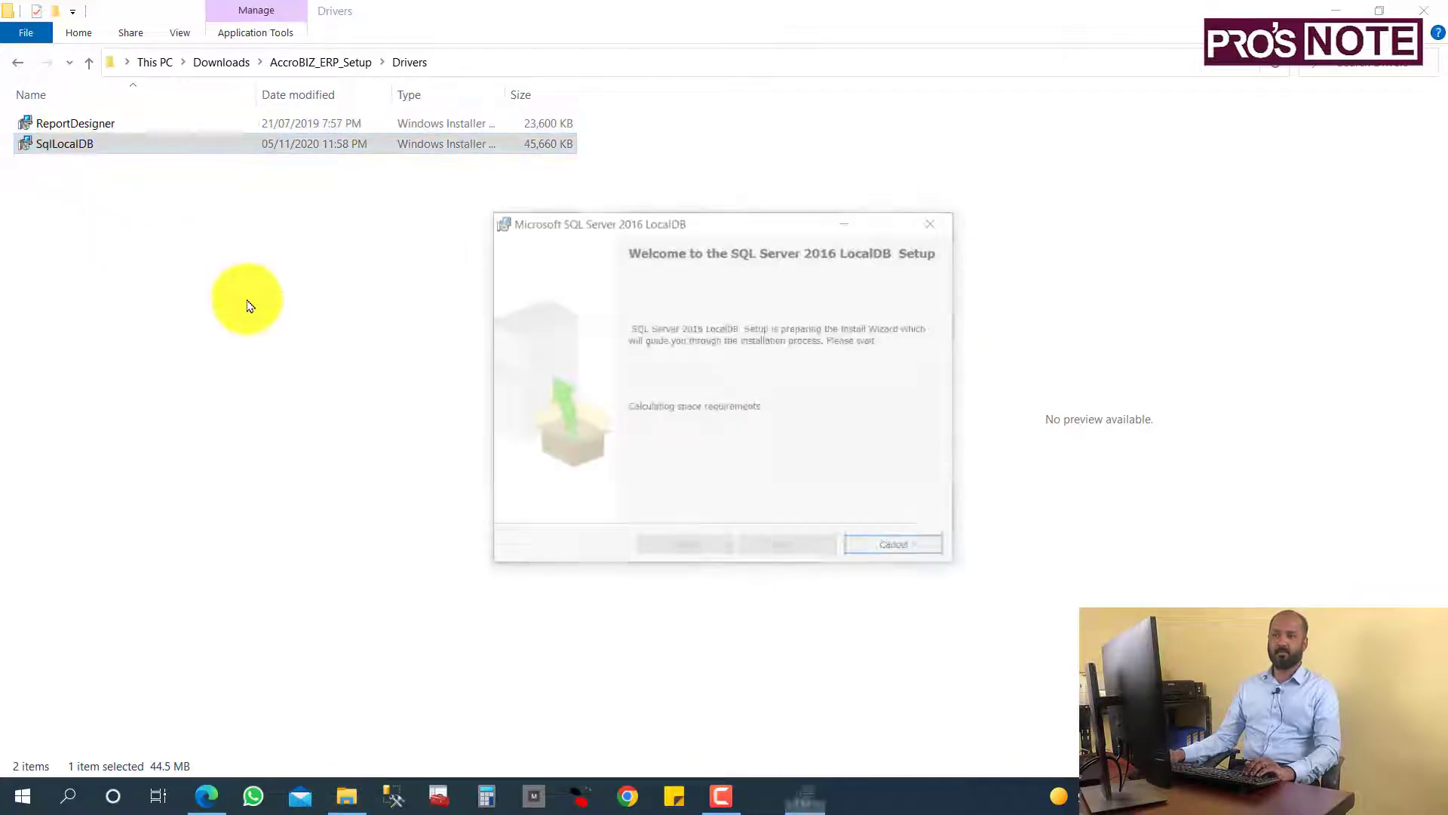
pyautogui.click(784, 549)
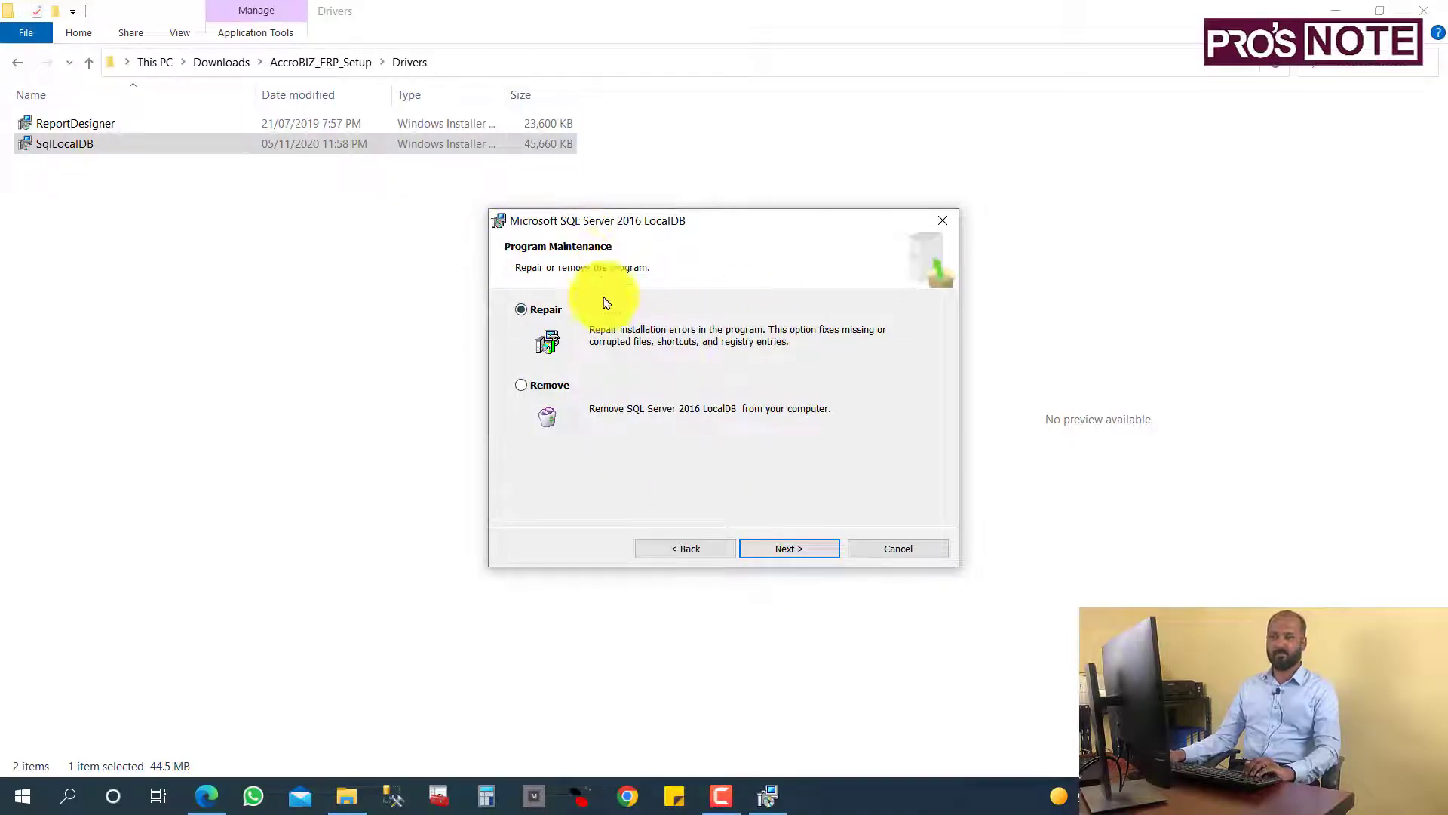
pyautogui.click(902, 555)
pyautogui.click(675, 451)
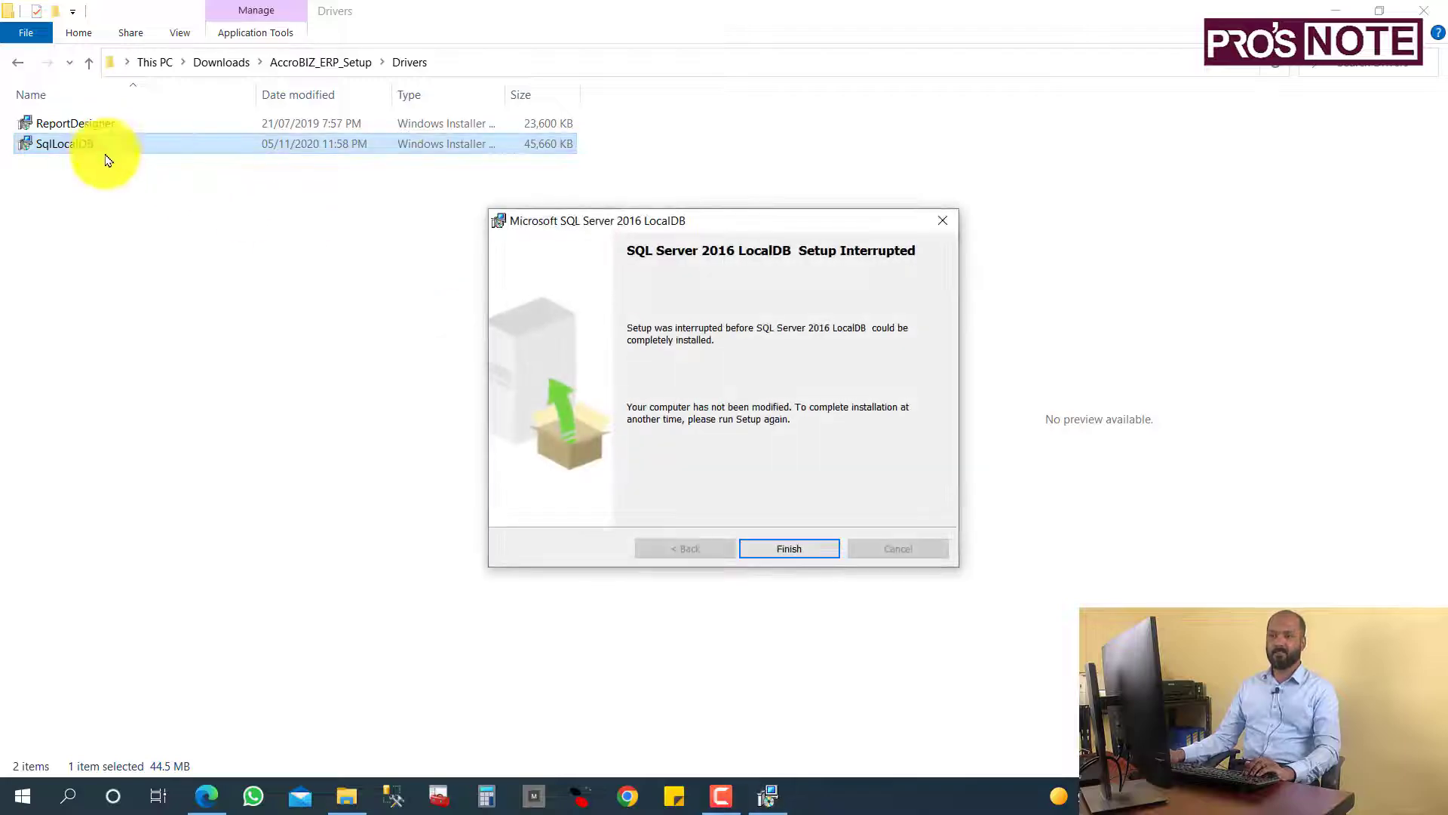
pyautogui.click(785, 548)
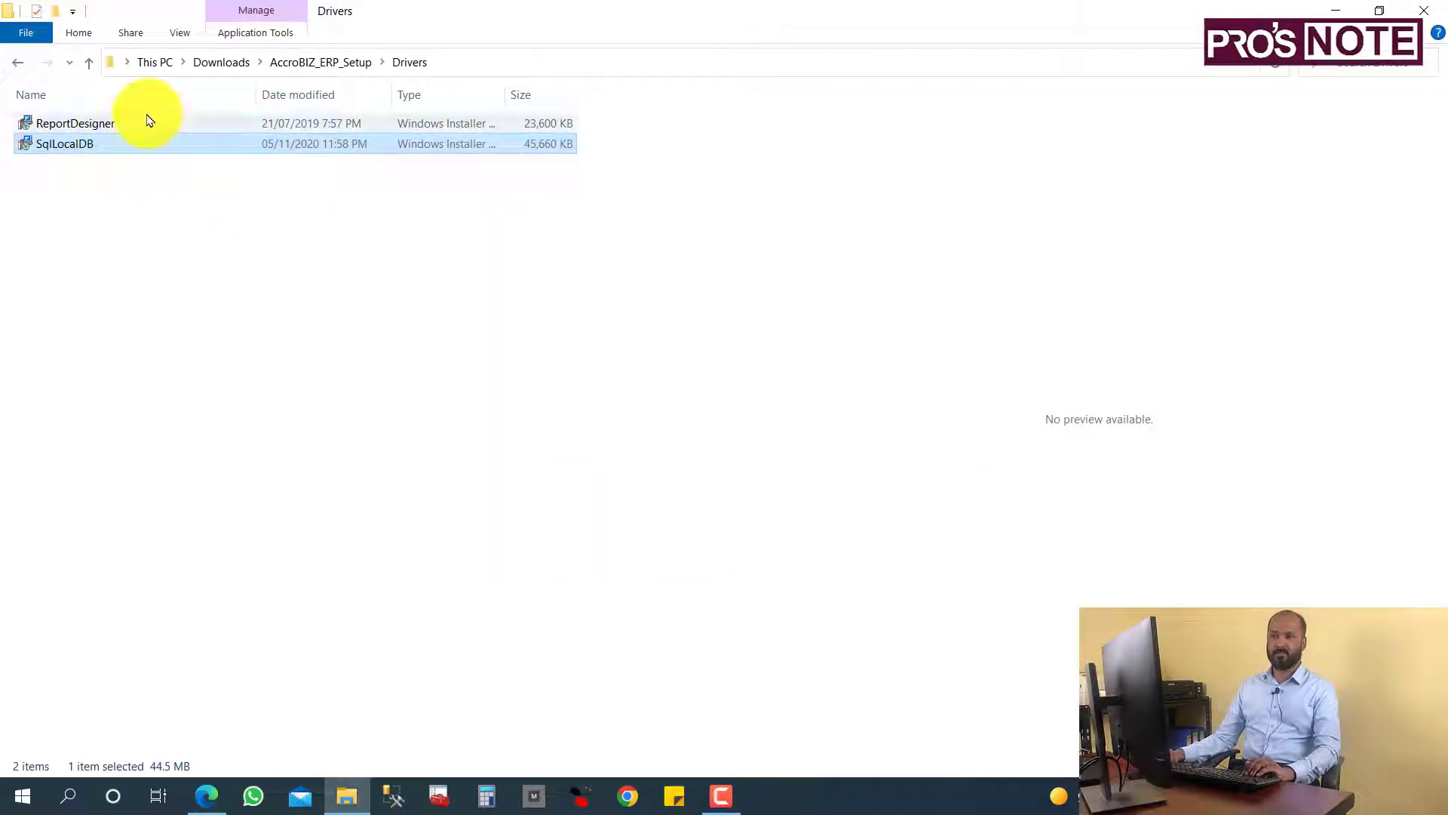
pyautogui.click(16, 70)
pyautogui.click(106, 145)
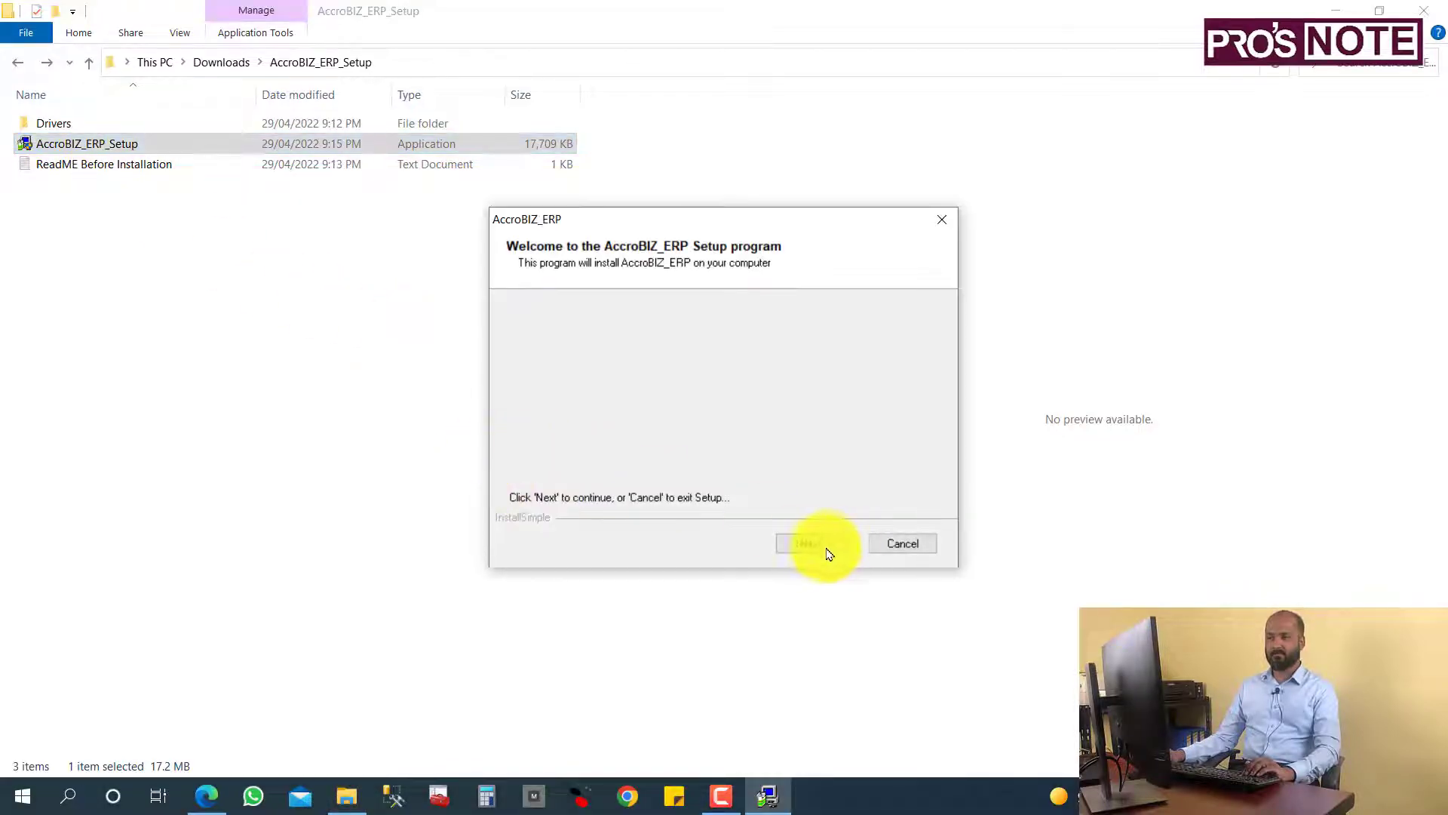
# Install AccroBIZ_ERP to the default location, then close File Explorer and the browser.
pyautogui.click(812, 549)
pyautogui.click(803, 546)
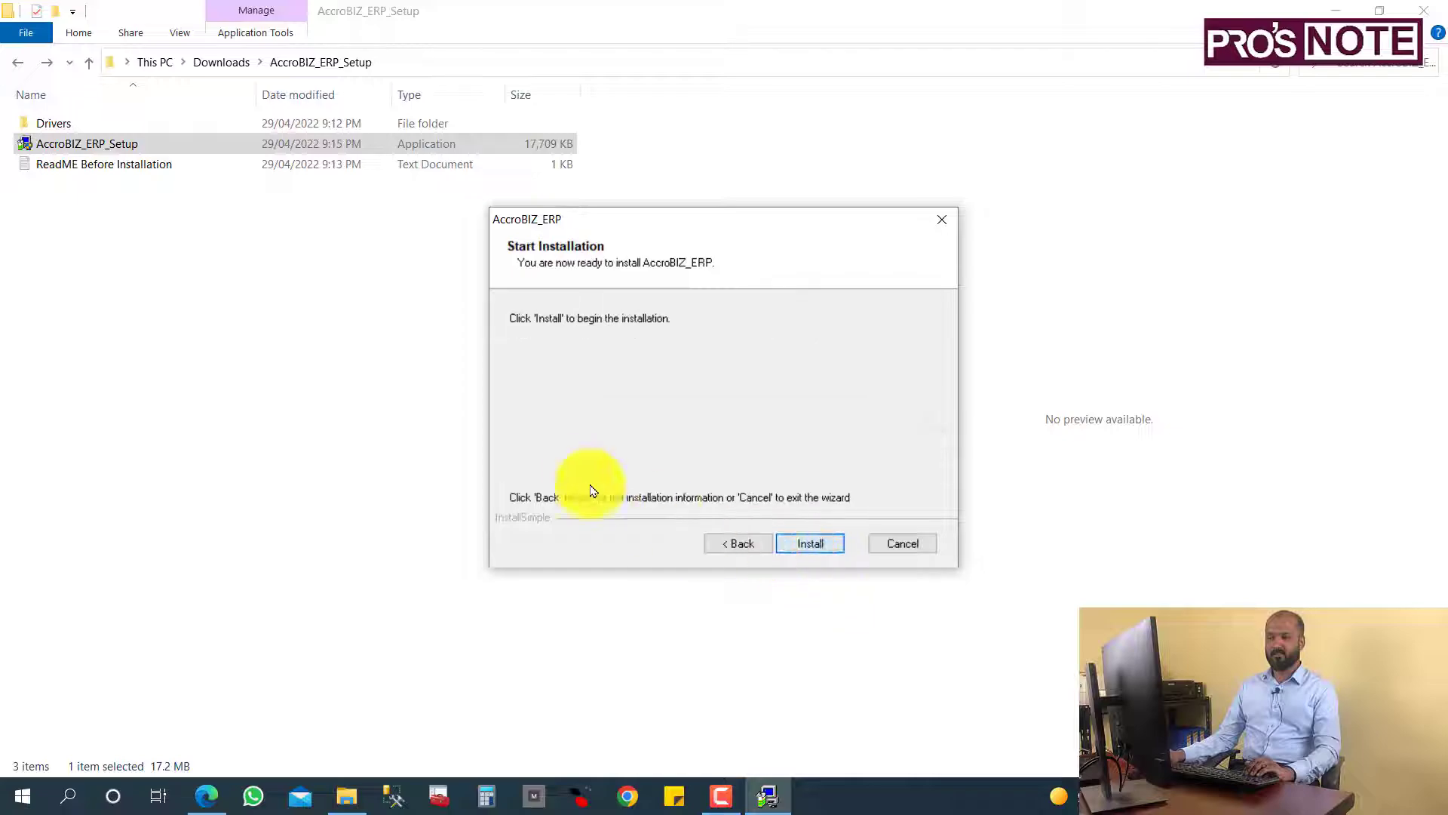
pyautogui.click(809, 545)
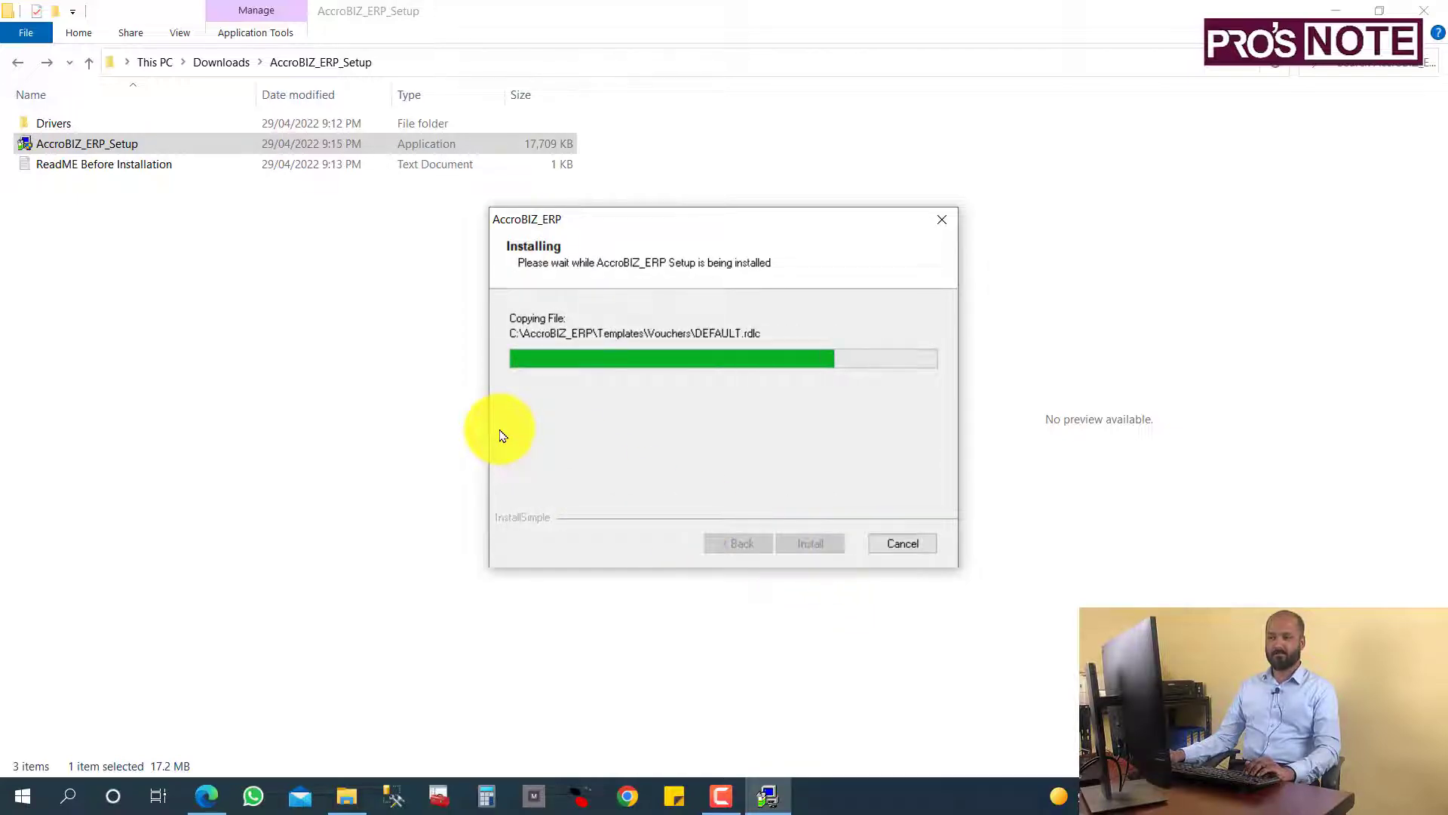
pyautogui.click(890, 544)
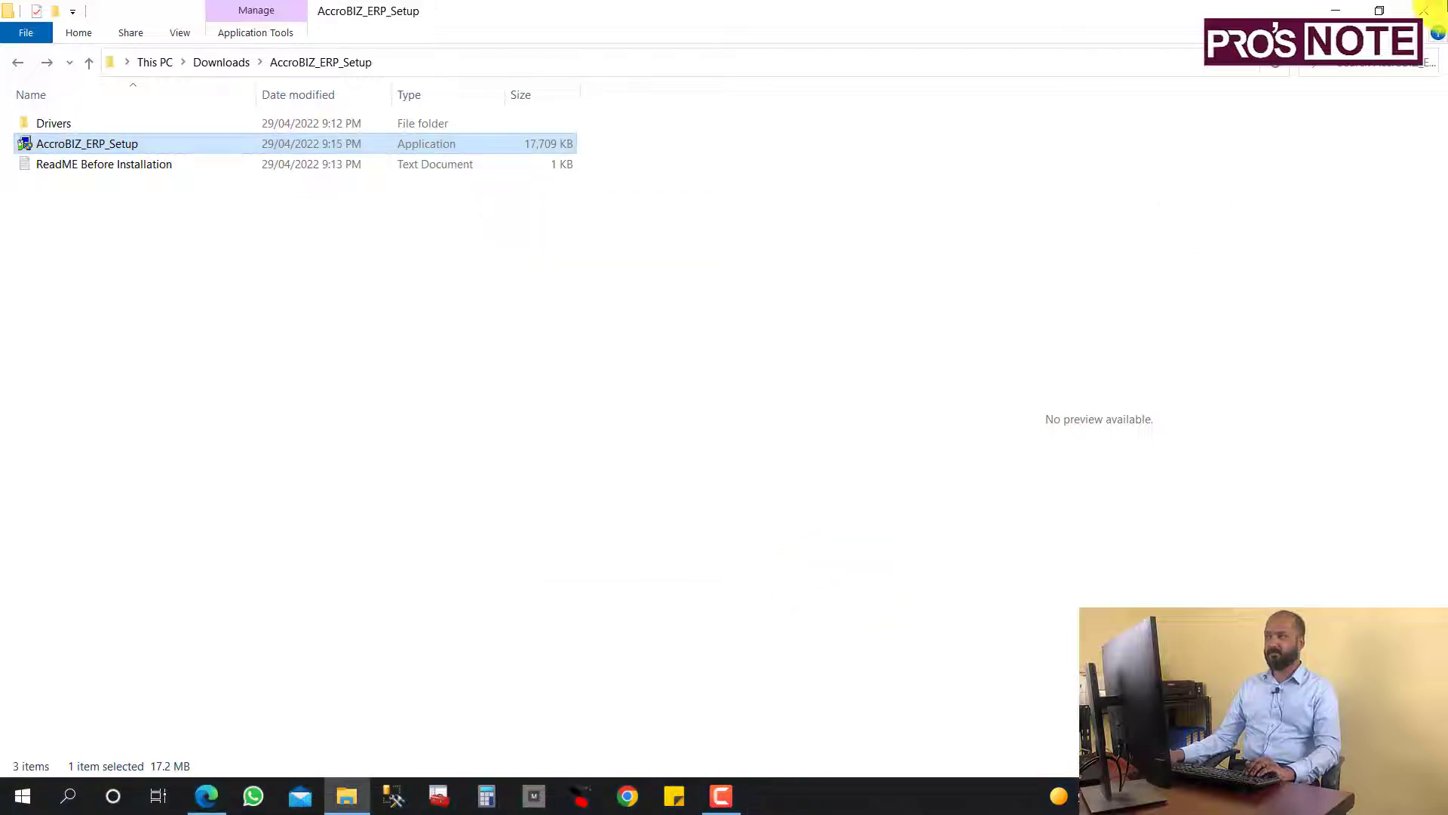
pyautogui.click(1433, 12)
pyautogui.click(1427, 13)
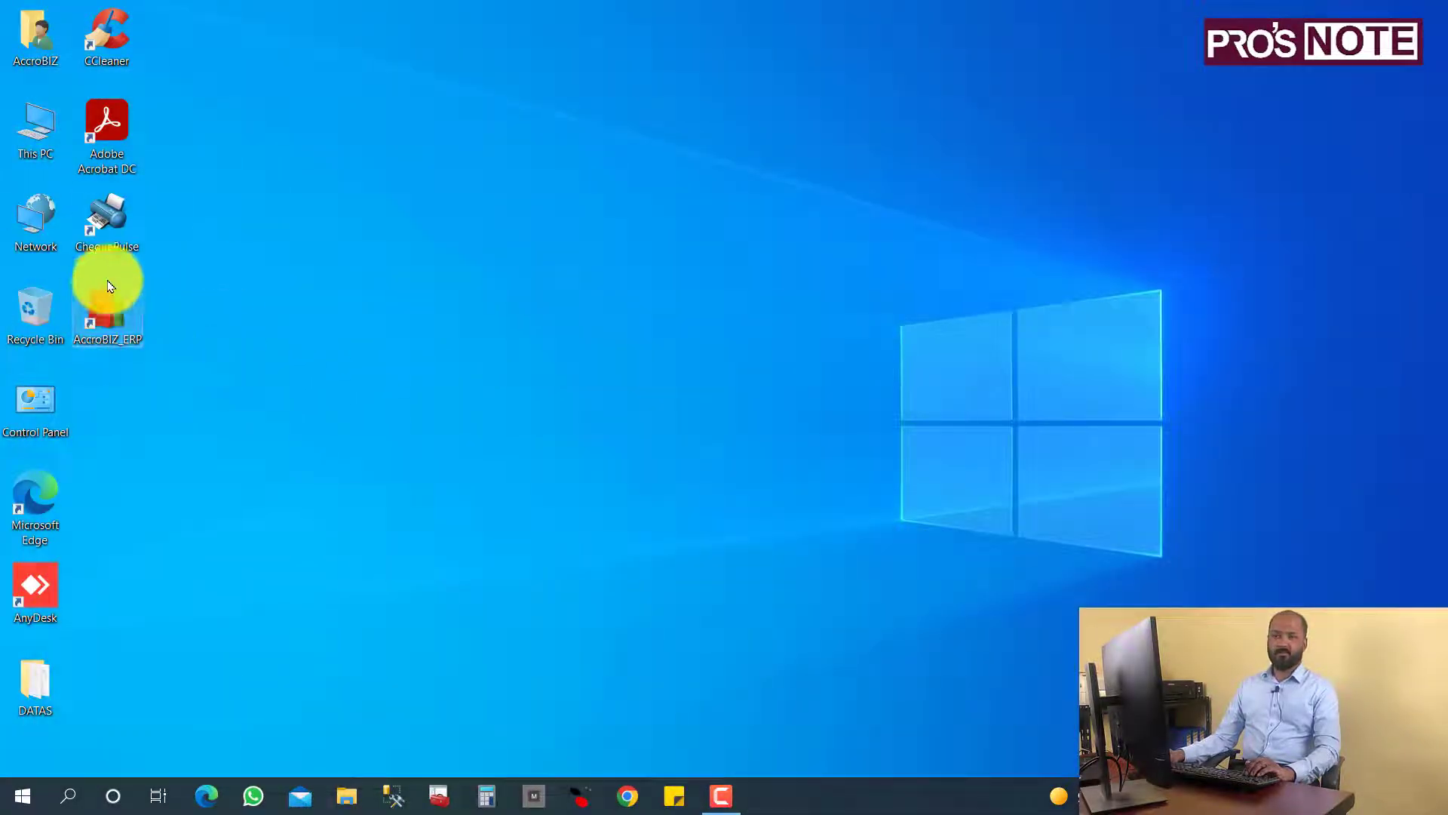
# Launch AccroBIZ ERP from the desktop shortcut and keep DEMODATA as the selected company.
pyautogui.doubleClick(116, 317)
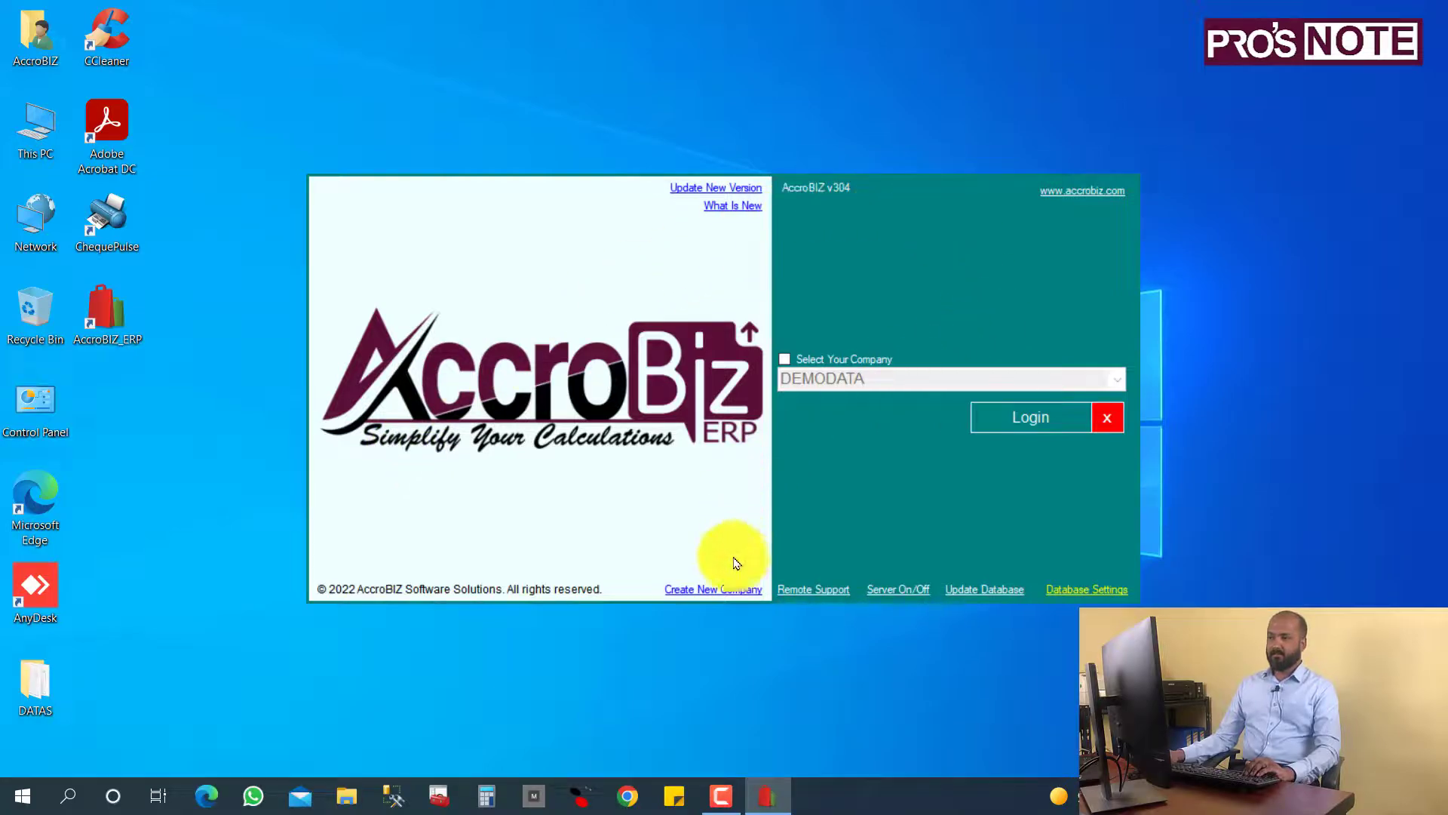
pyautogui.click(830, 359)
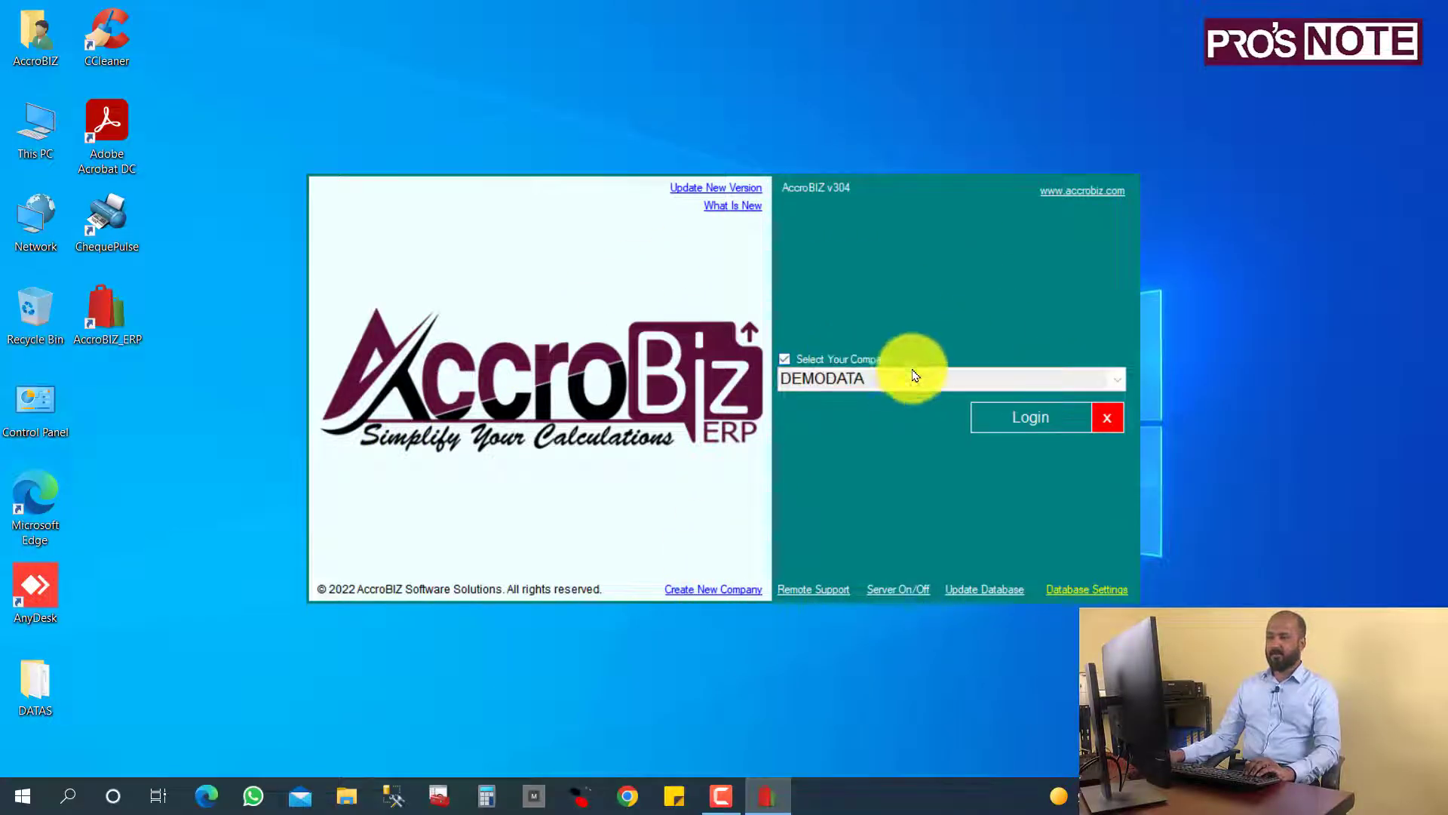
pyautogui.click(1118, 383)
pyautogui.click(1119, 386)
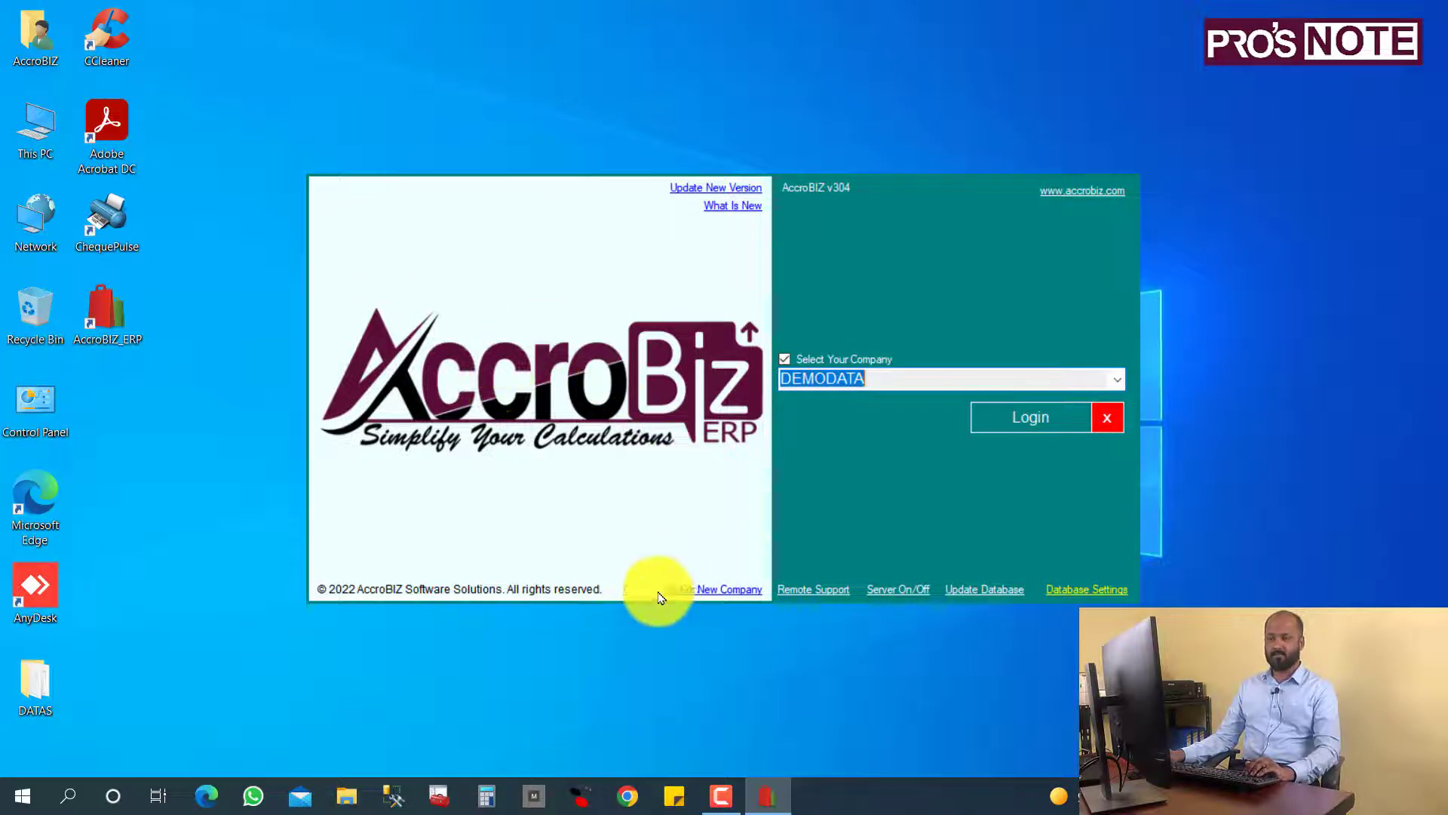
# Create and save a new company named ACCROBIZ SOFTWARE SOLUTIONS in capital letters.
pyautogui.click(711, 593)
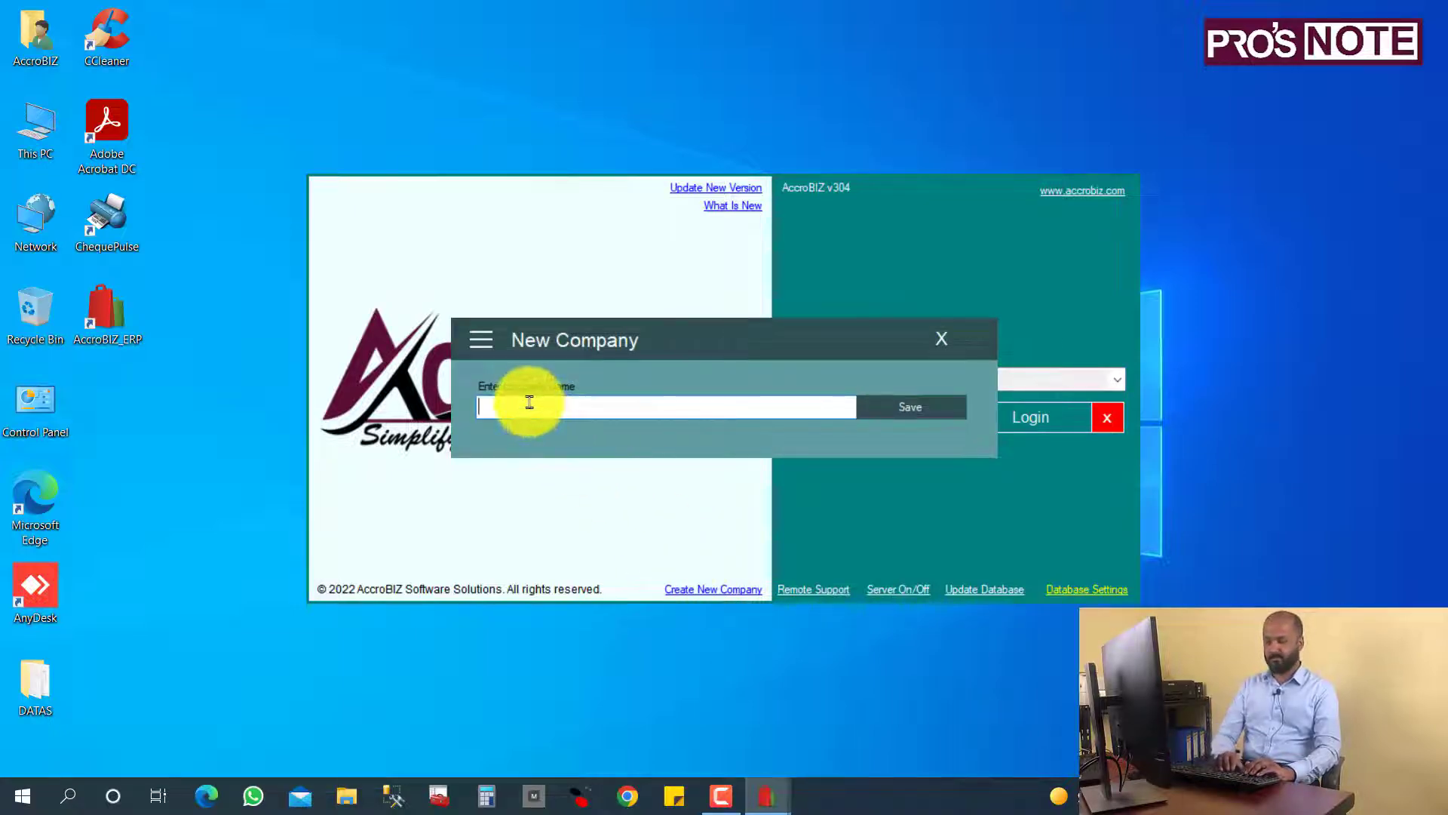
pyautogui.press('capslock')
pyautogui.write('ACCROBIZ SOFTWARE SOLUTIONS')
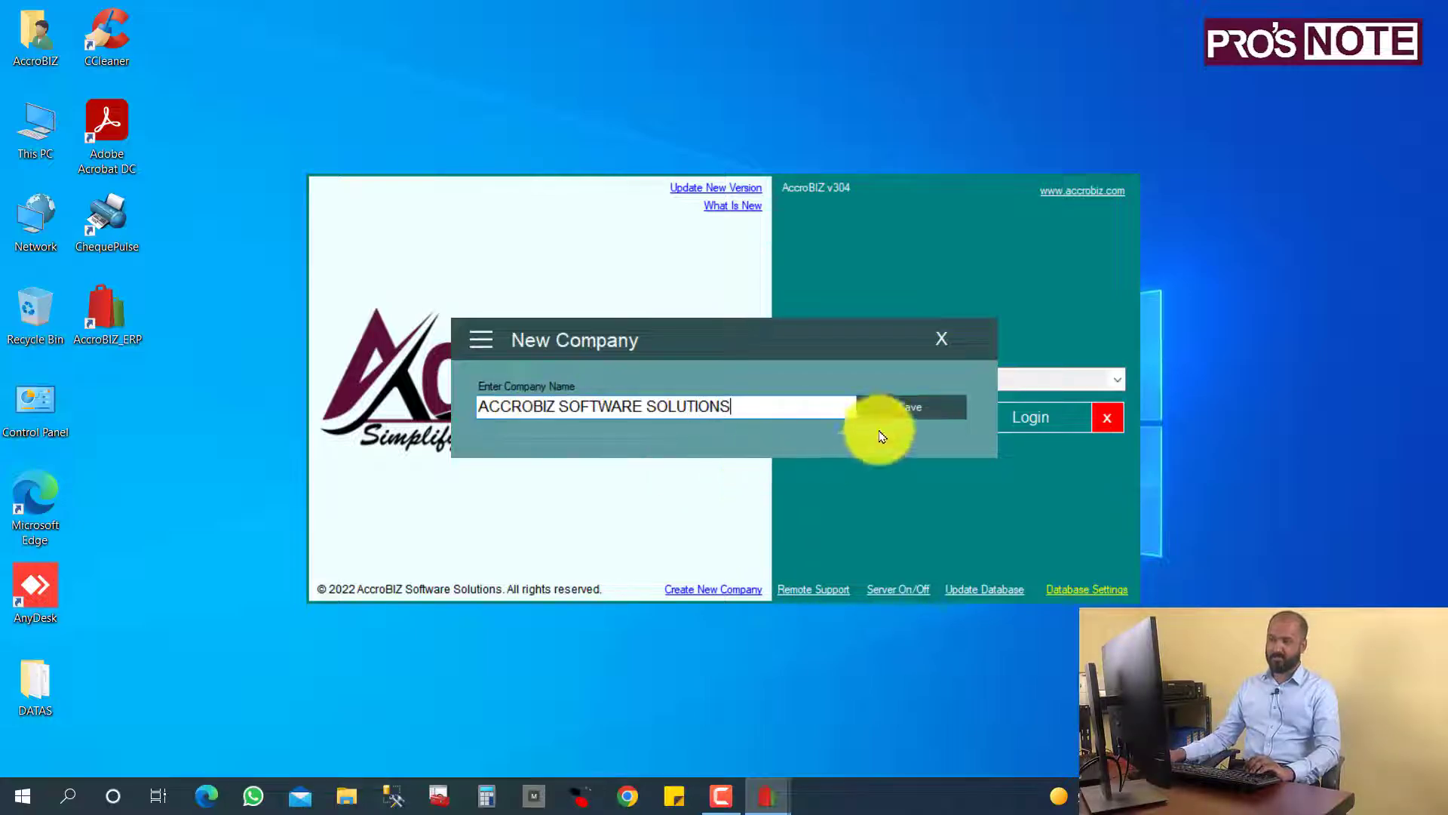
pyautogui.click(905, 403)
pyautogui.click(751, 457)
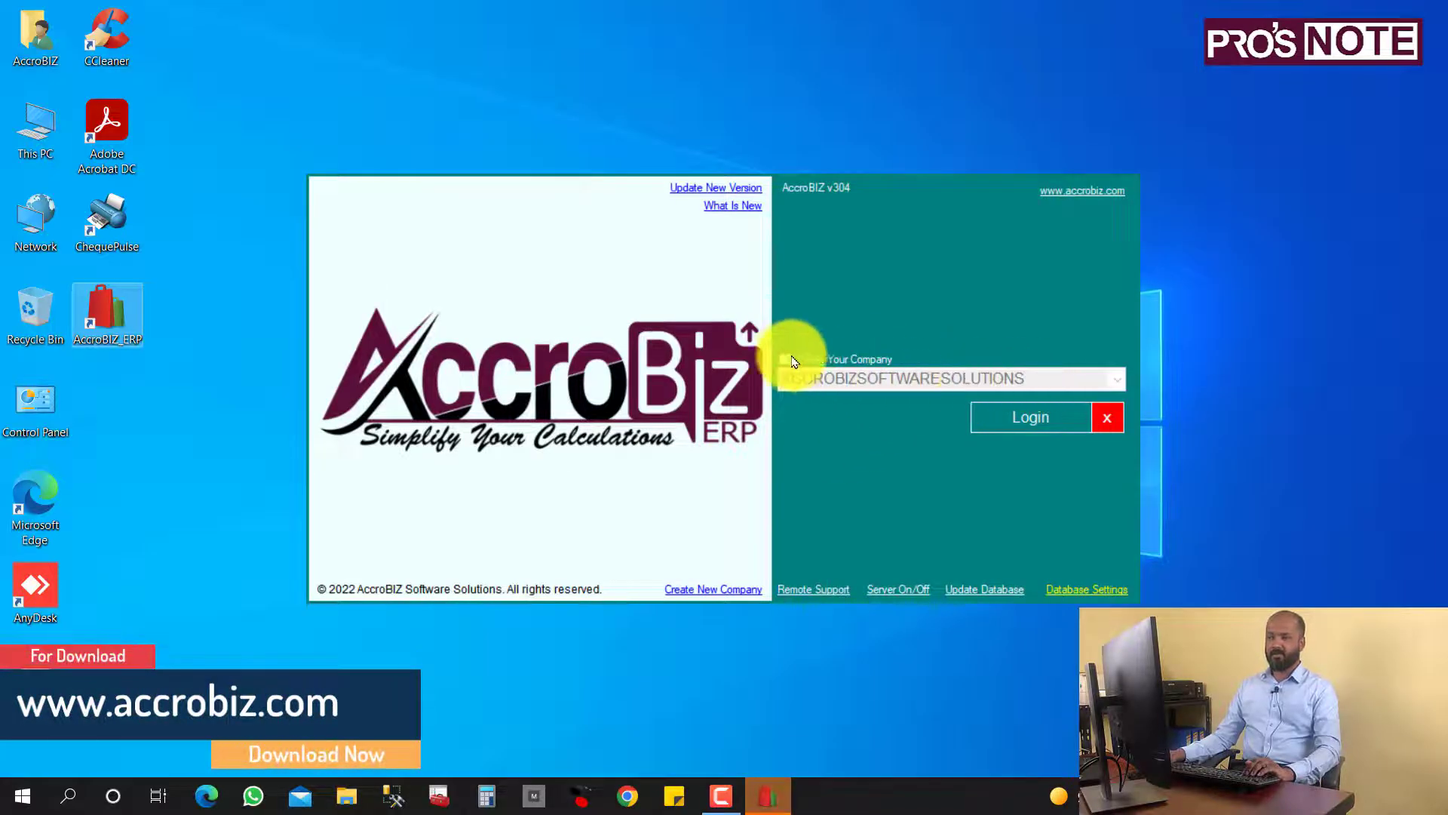
# Select ACCROBIZSOFTWARESOLUTIONS from the company list and log in, starting its database update.
pyautogui.click(798, 359)
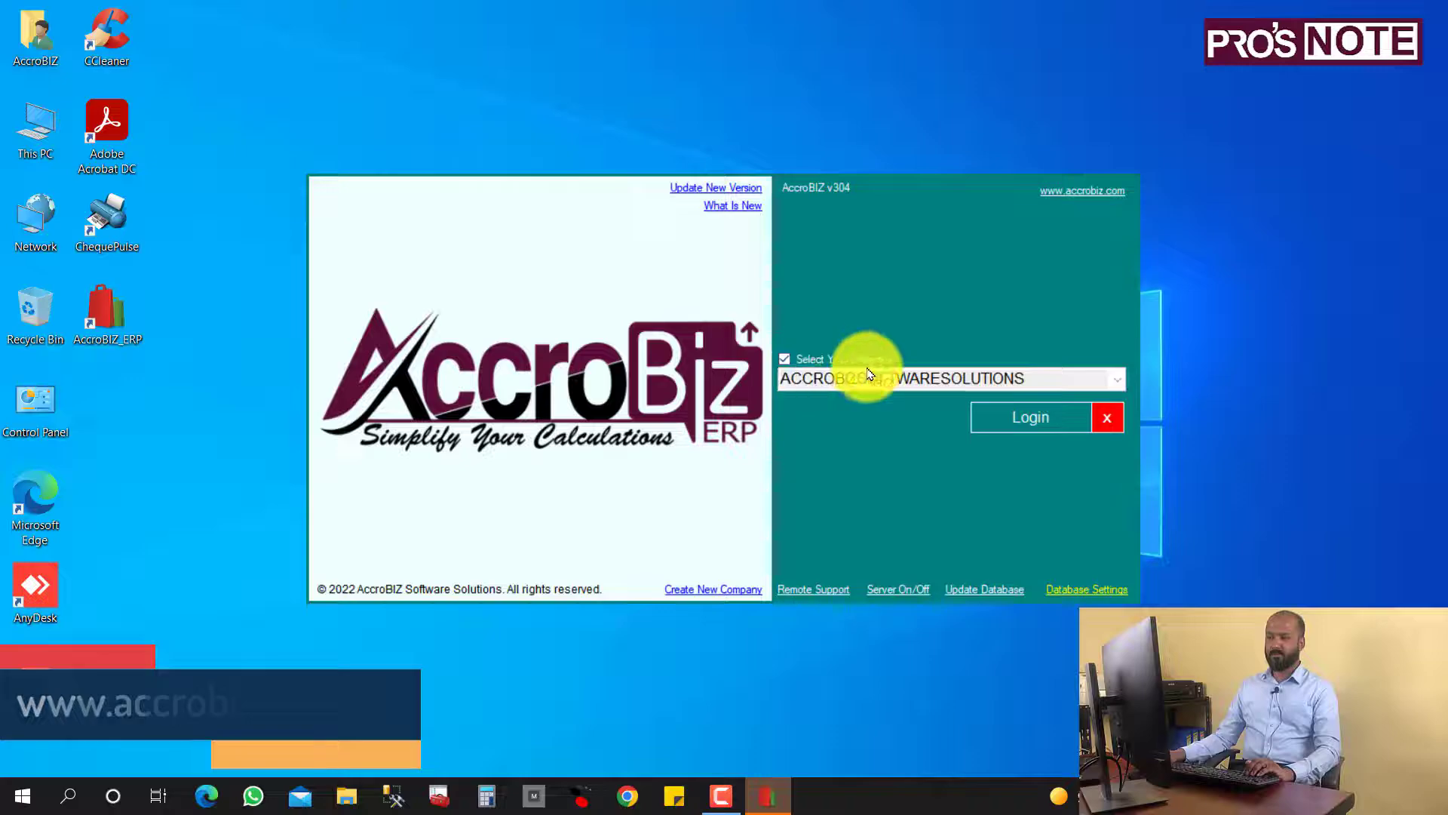
pyautogui.click(1113, 380)
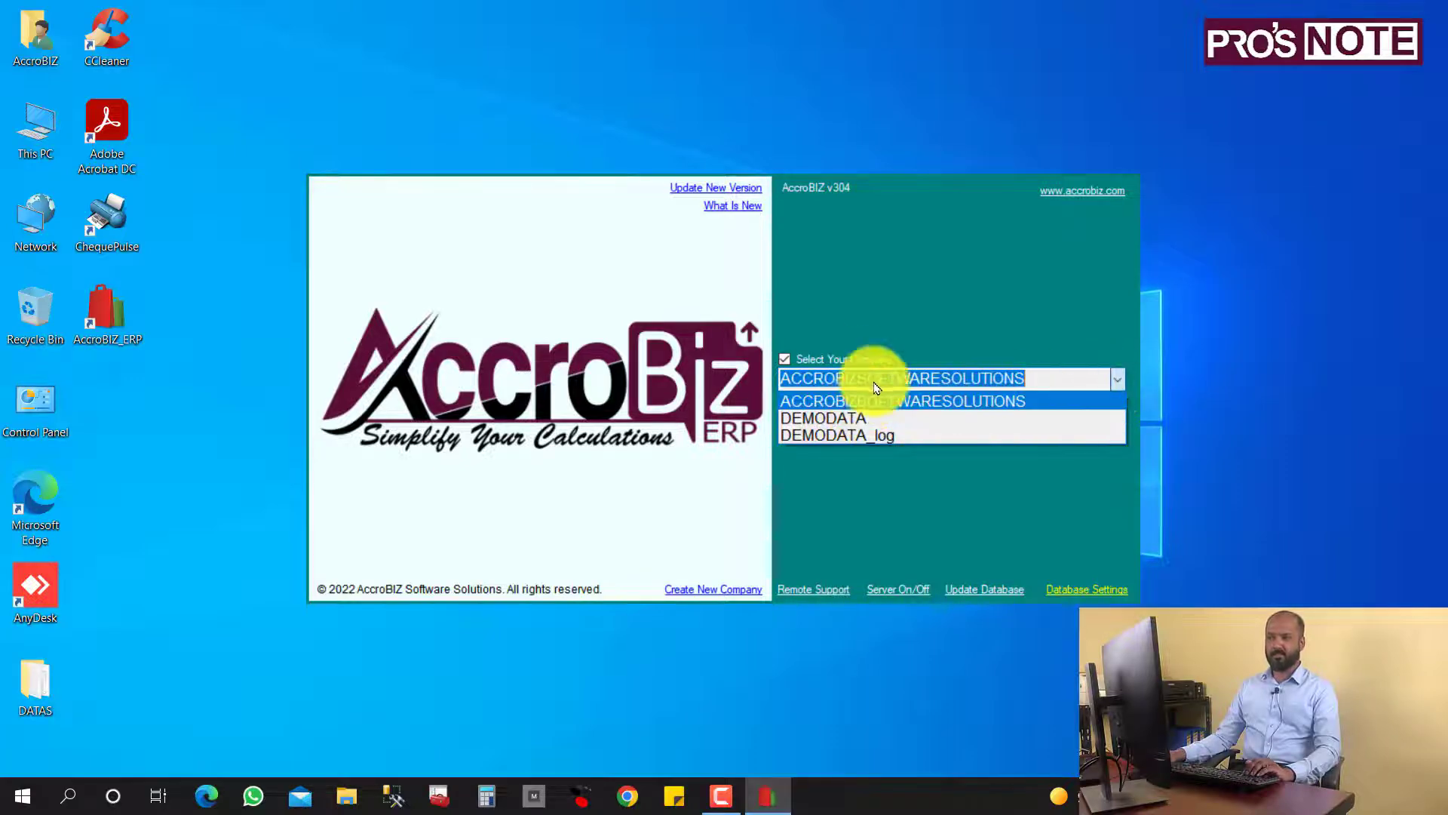
pyautogui.click(835, 398)
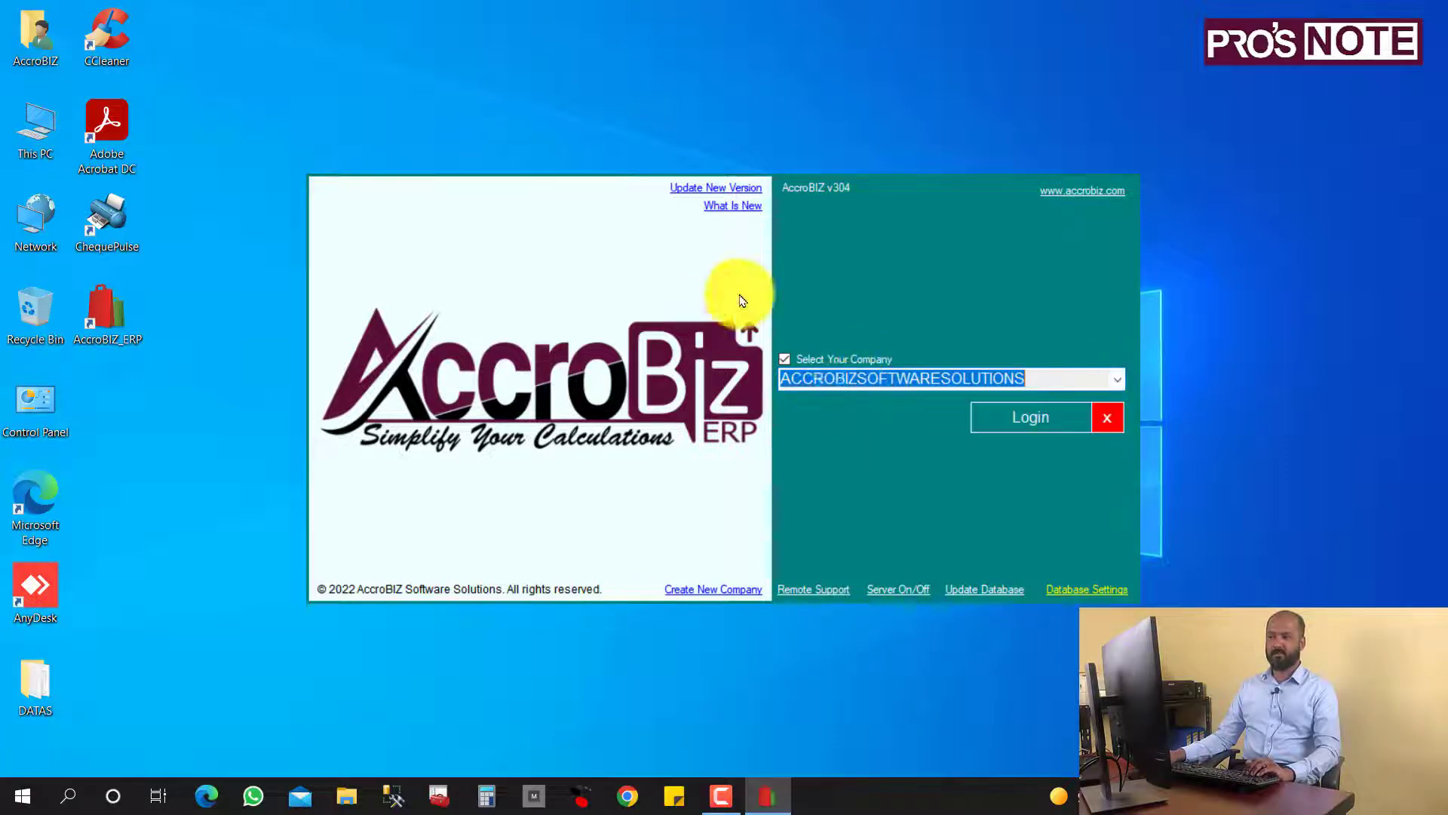
pyautogui.click(1012, 428)
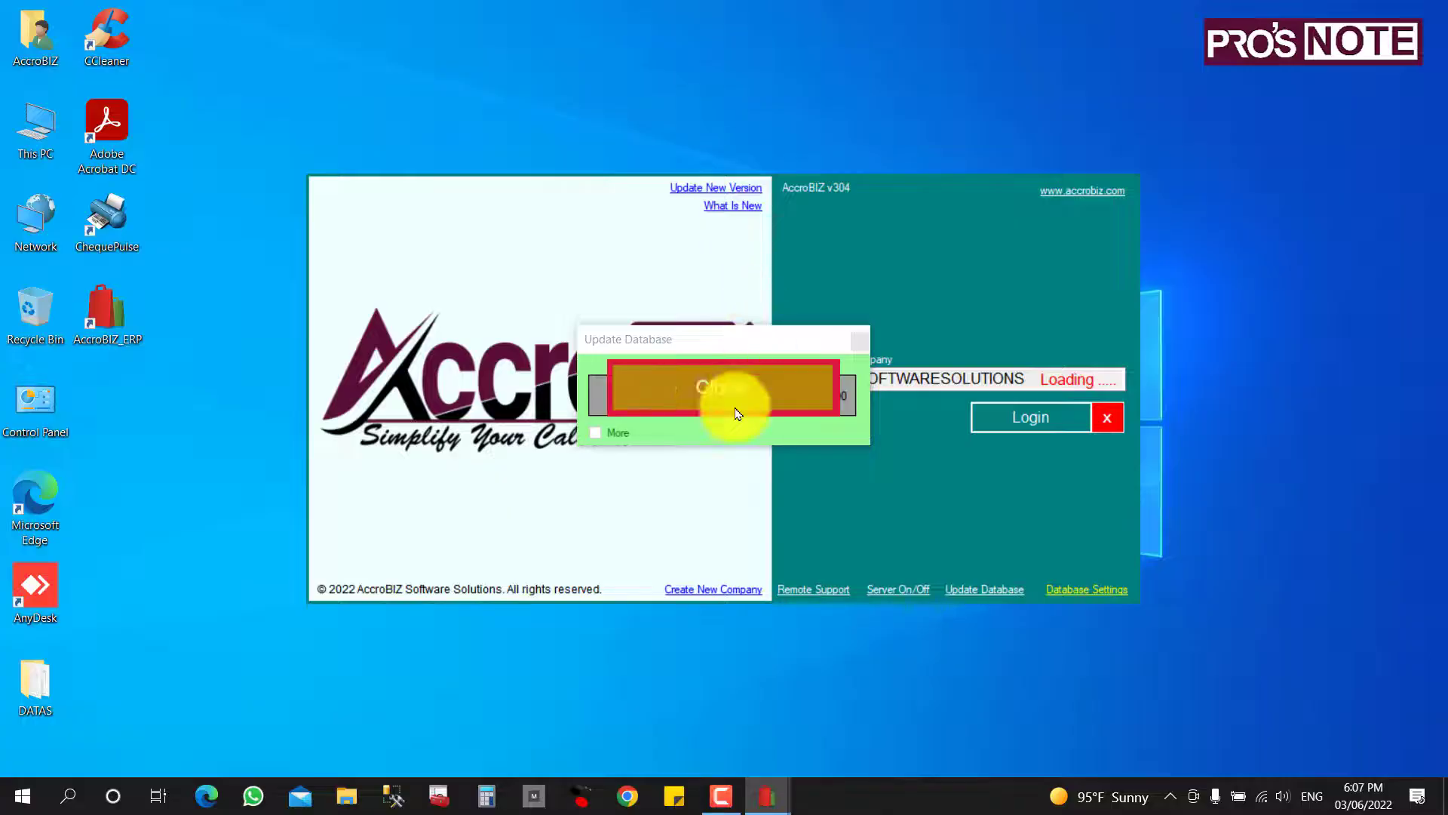
# Acknowledge the finished database update and log in again, reaching the admin / Main Branch login.
pyautogui.click(676, 397)
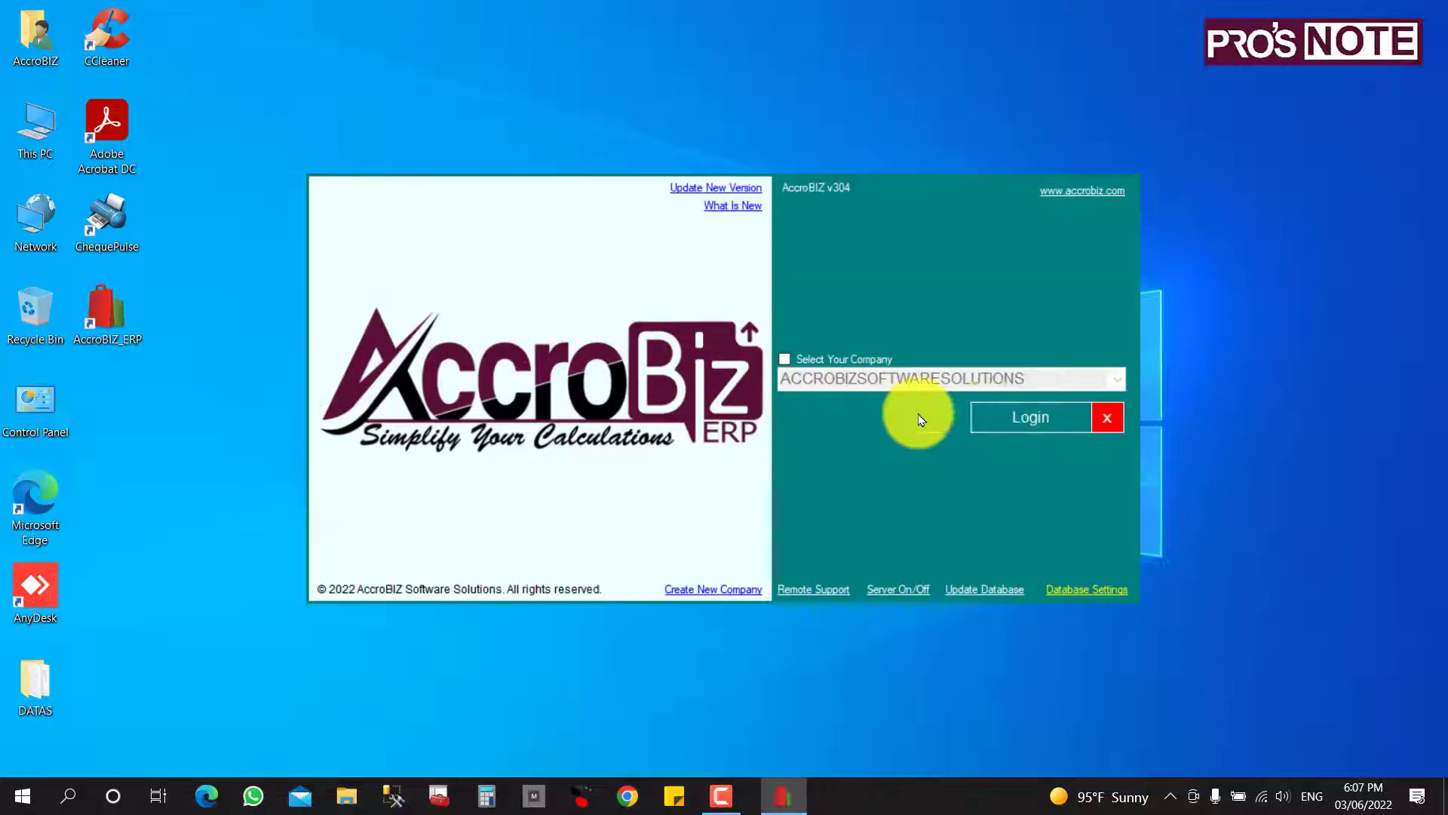
pyautogui.click(1009, 424)
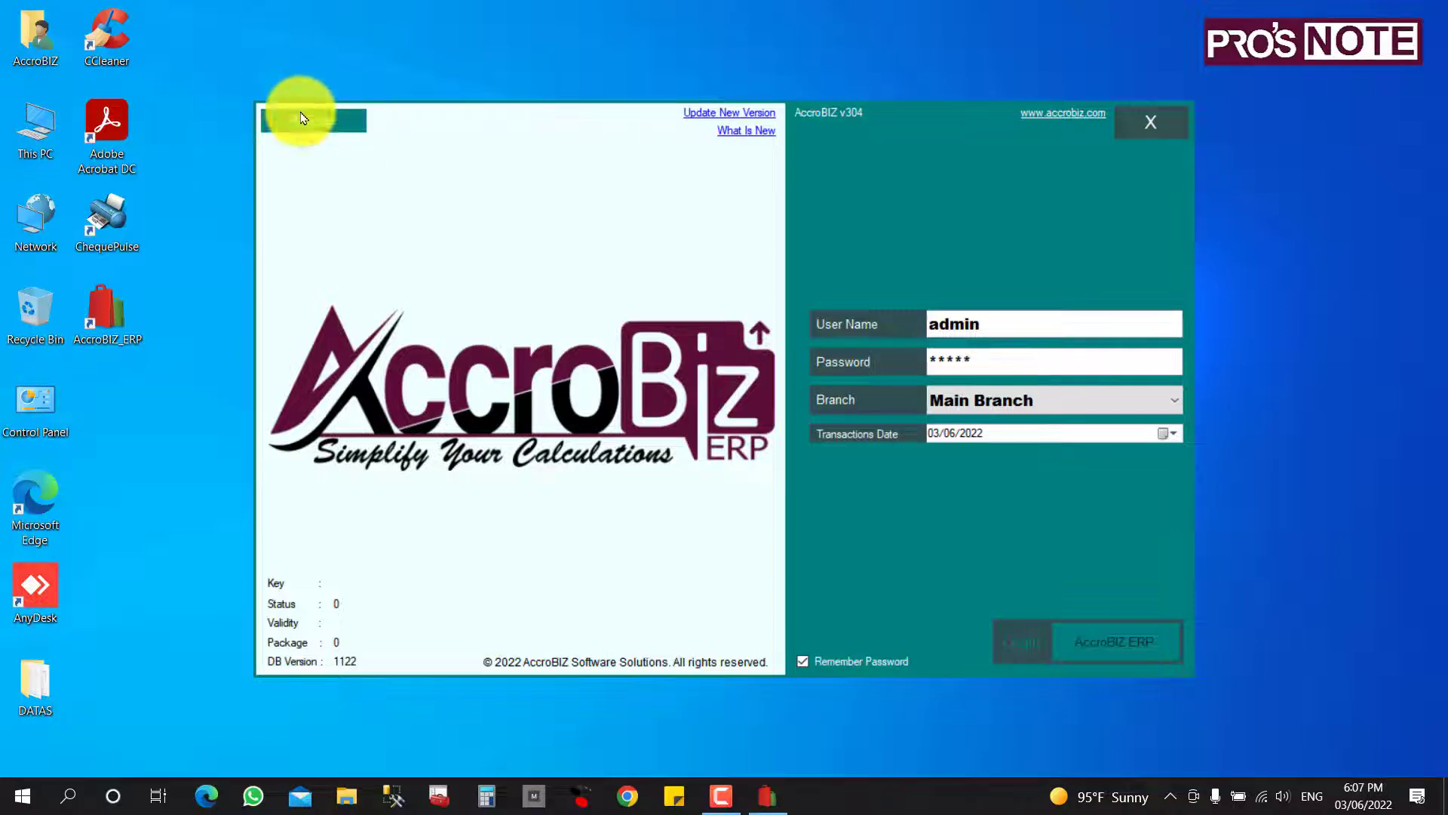
# Sign in as admin at Main Branch and choose Free Register, which needs no licence key.
pyautogui.click(322, 125)
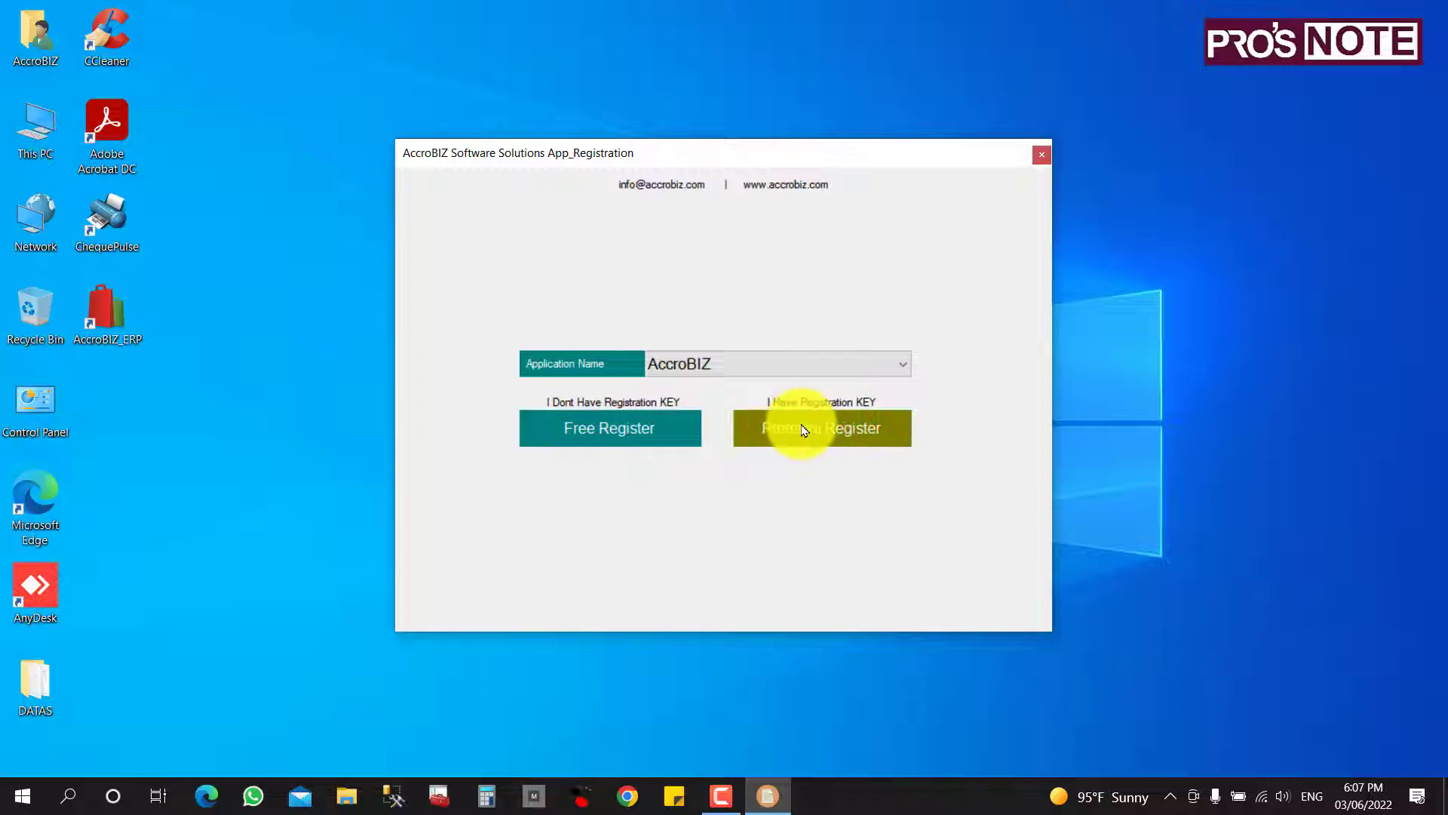
pyautogui.click(591, 434)
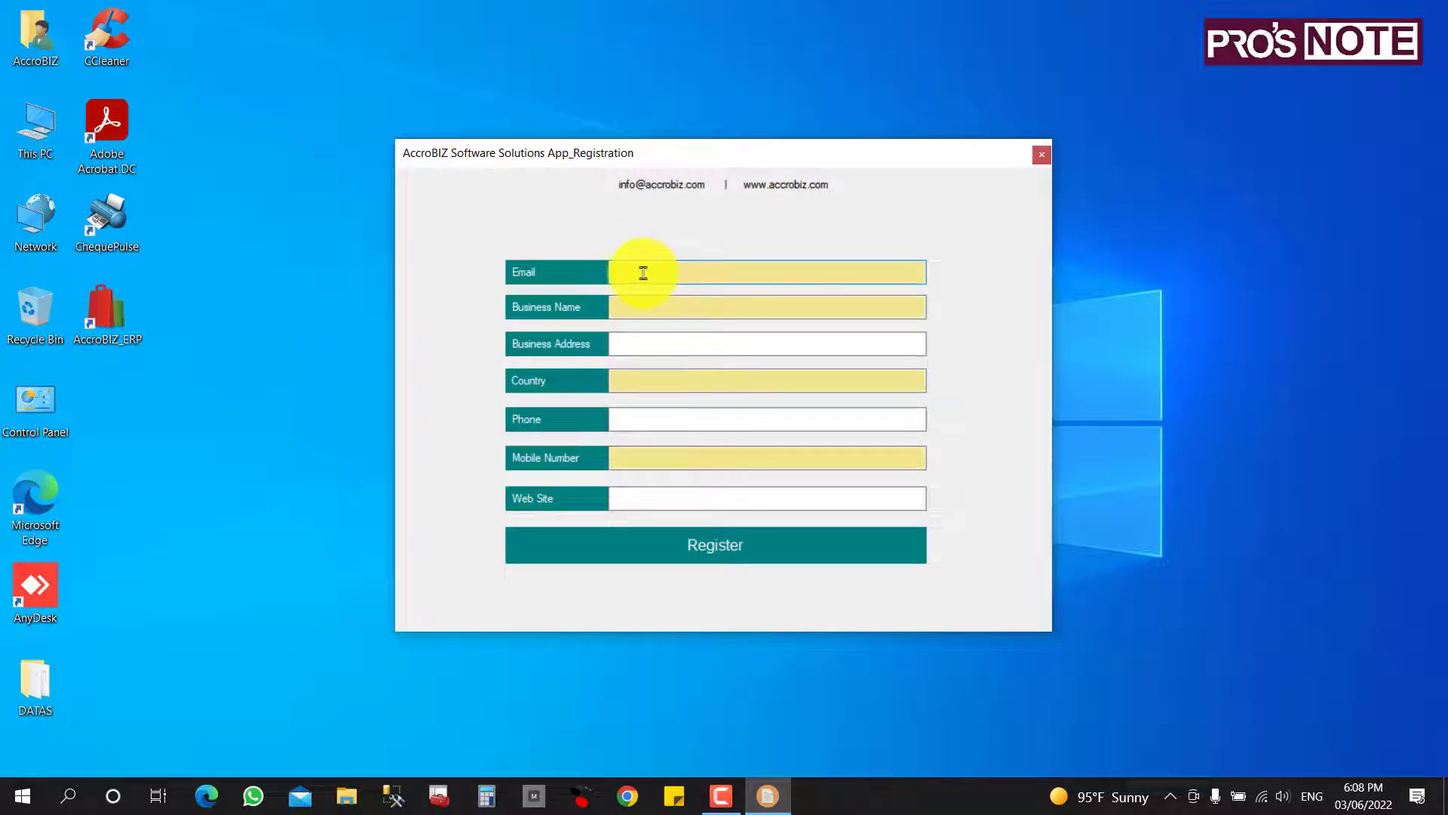
# Fill in the business e-mail, business name 'bahrain', phone and mobile number, then submit the free registration.
pyautogui.press('capslock')
pyautogui.press('Tab')
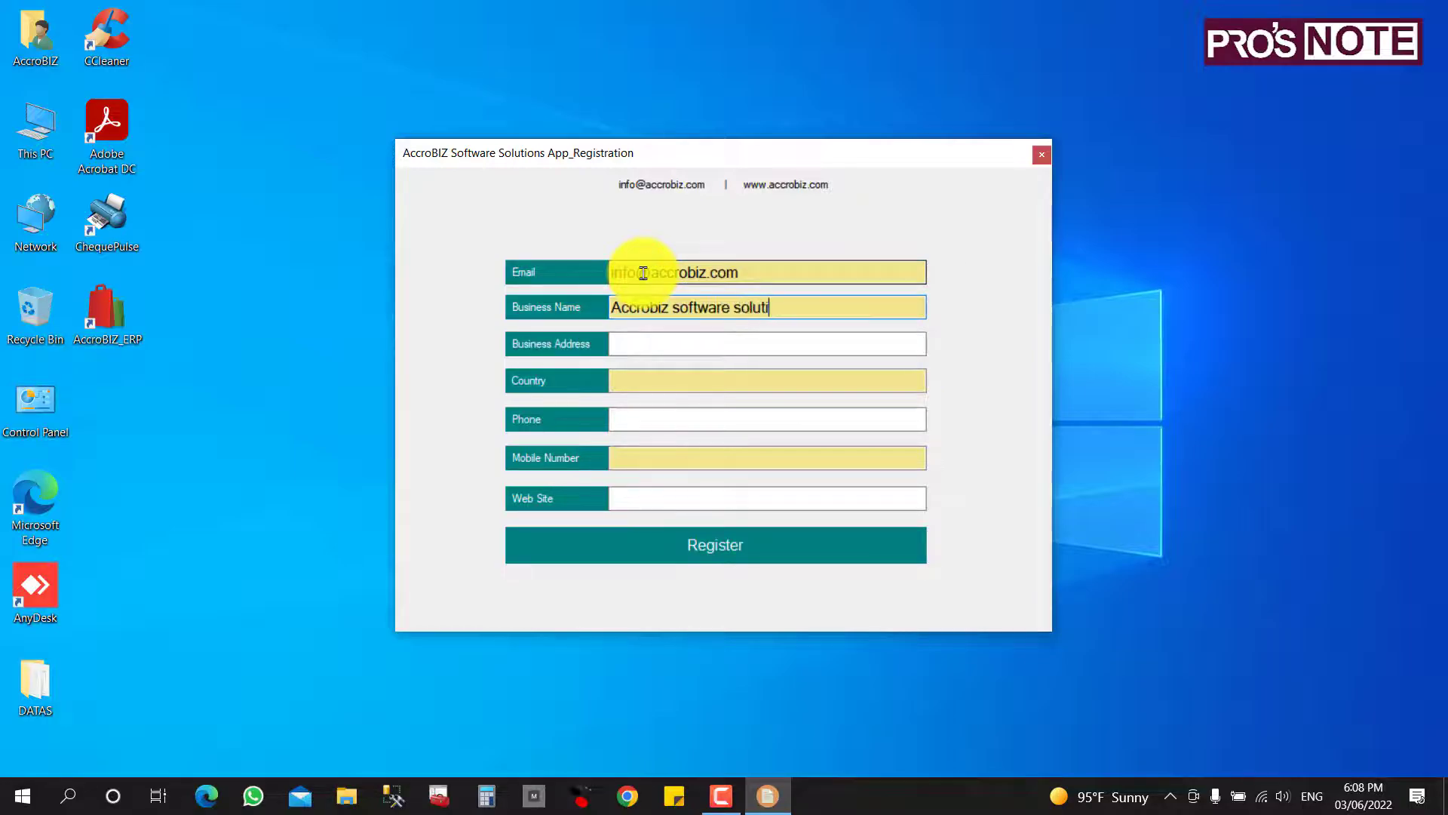
pyautogui.press('Tab')
pyautogui.press('Tab')
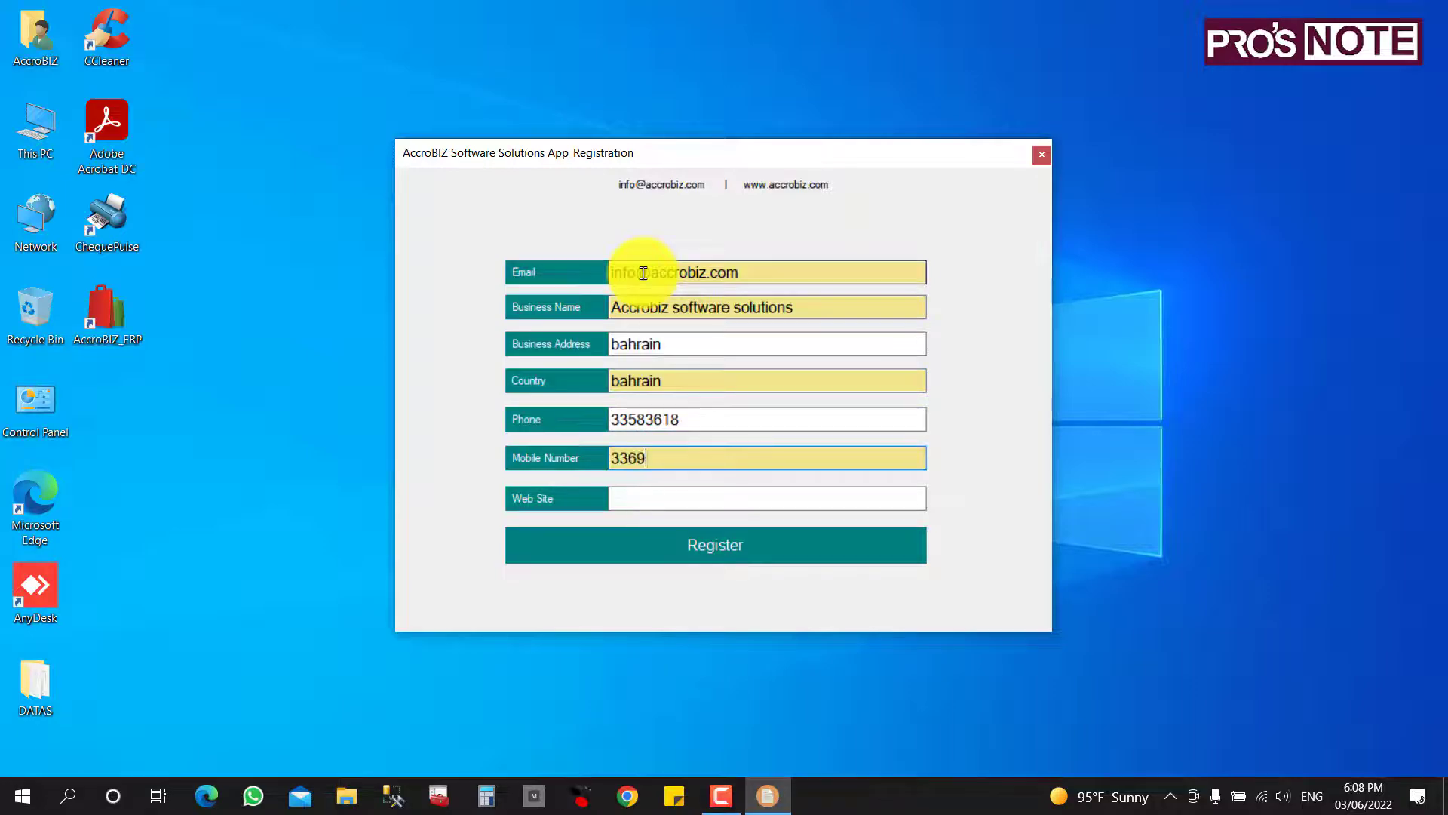
pyautogui.click(649, 501)
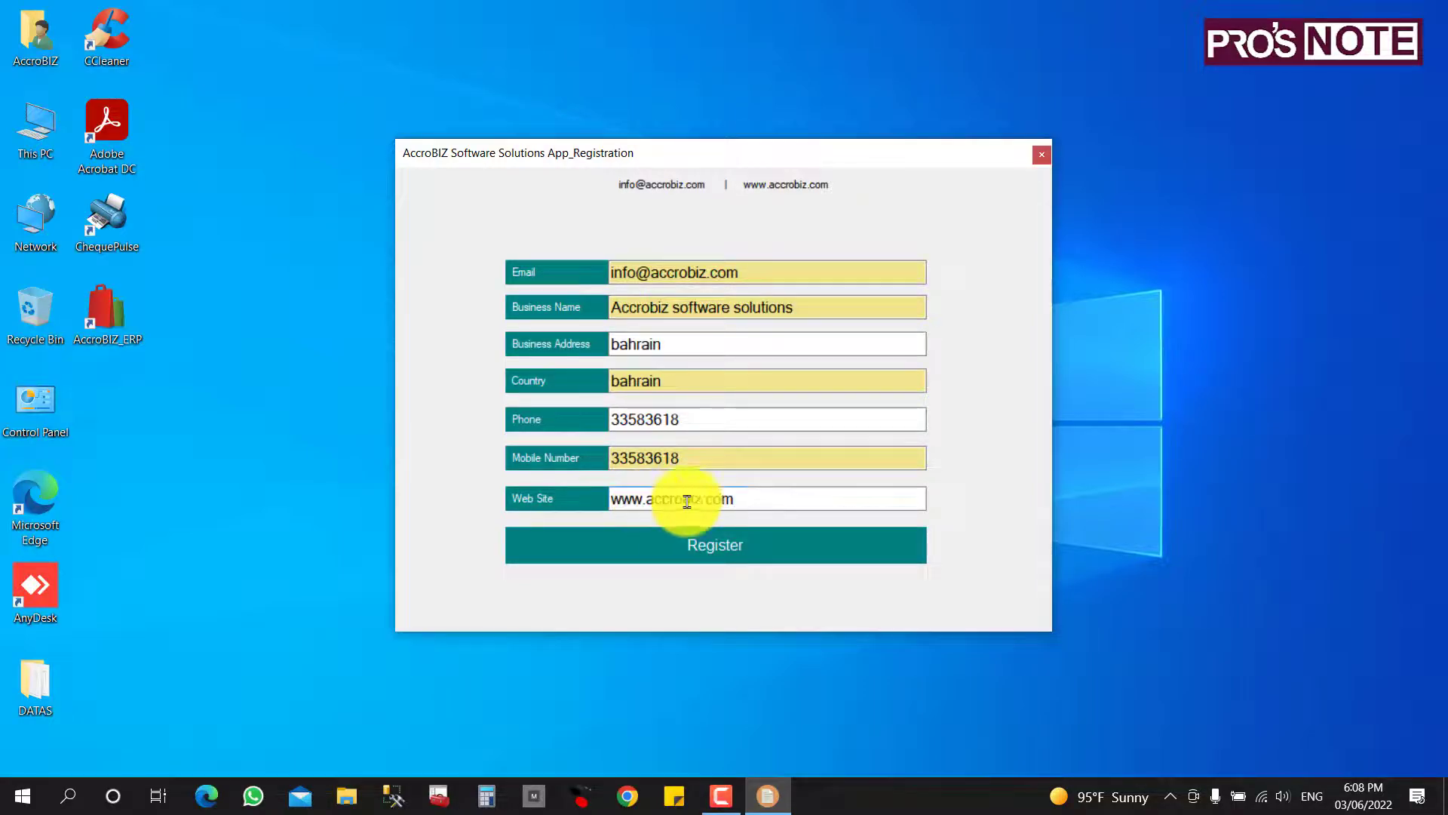
pyautogui.click(835, 564)
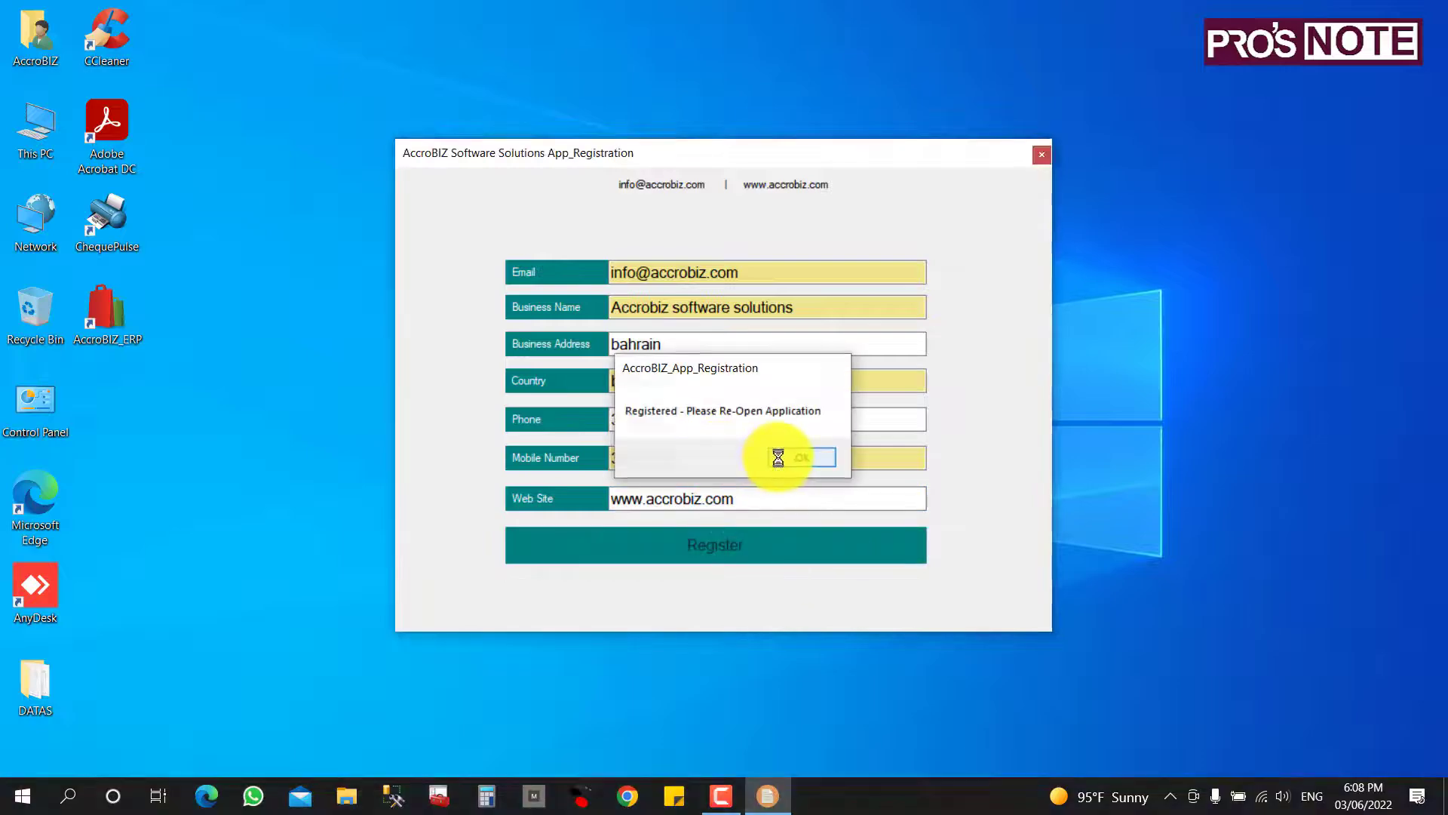
pyautogui.click(781, 457)
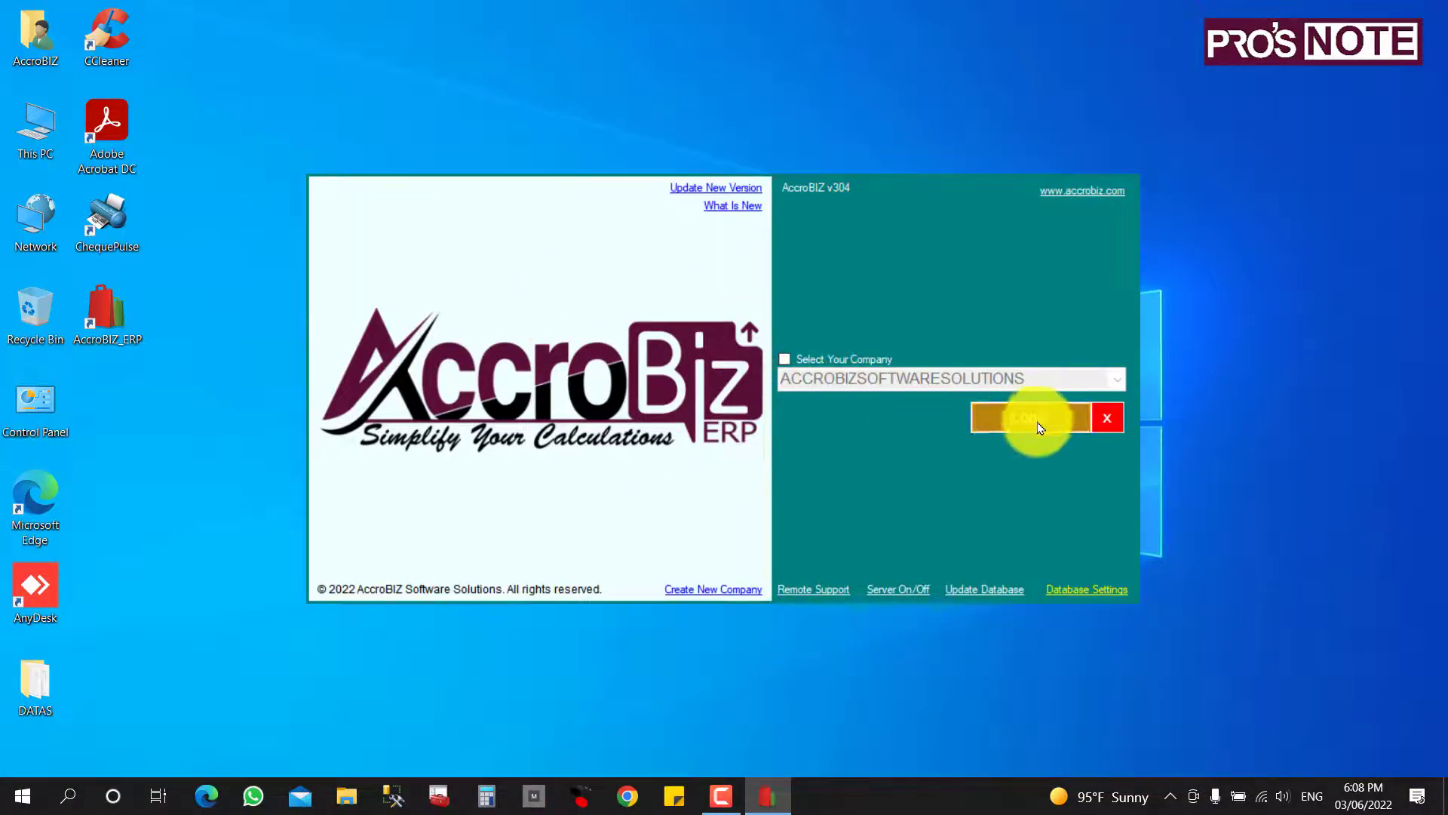
# Log in as admin to ACCROBIZSOFTWARESOLUTIONS at Main Branch to reach the main dashboard.
pyautogui.click(1030, 421)
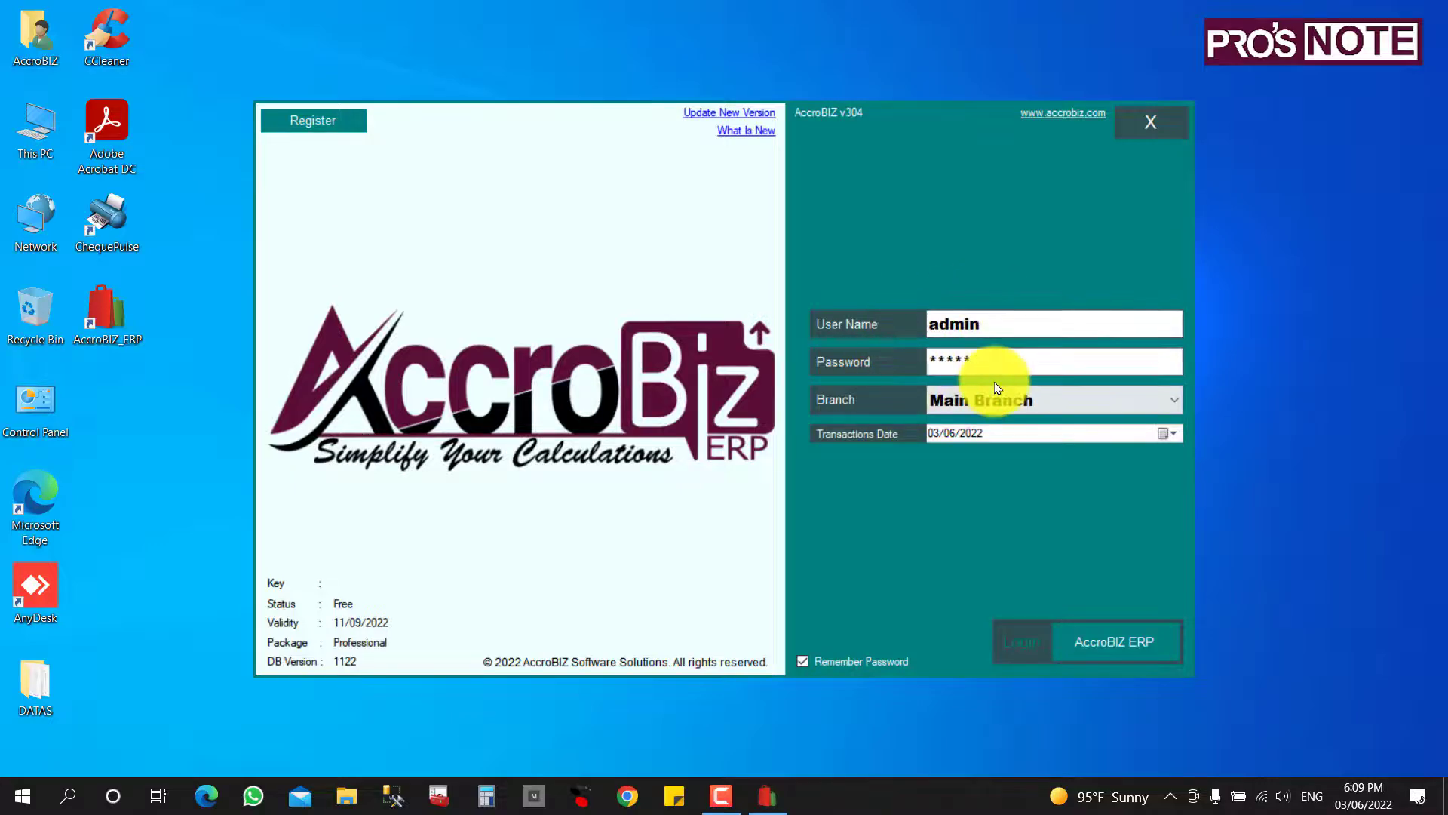
pyautogui.click(1091, 650)
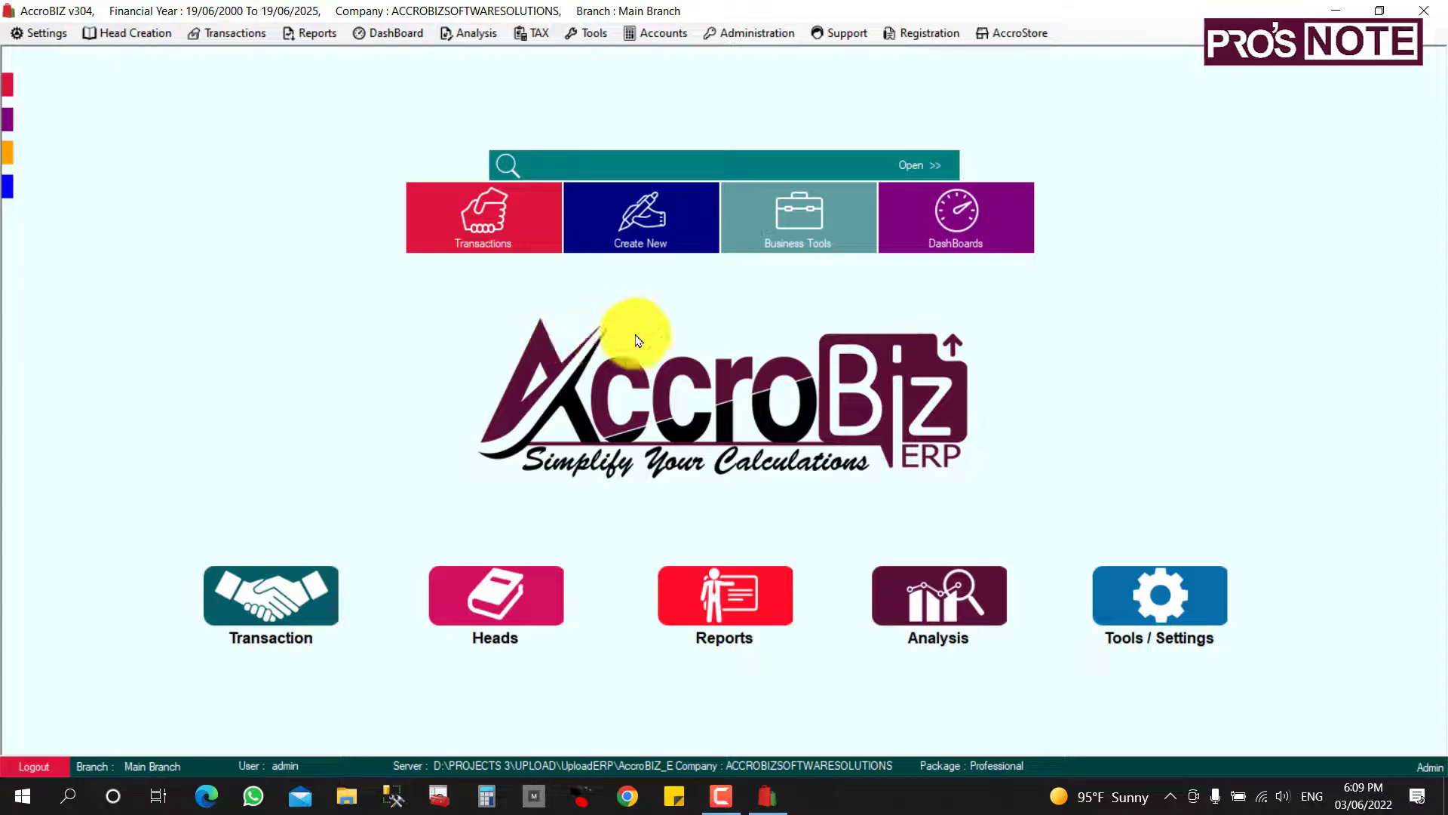
# Open Application Settings from the Tools / Settings tile.
pyautogui.click(1144, 604)
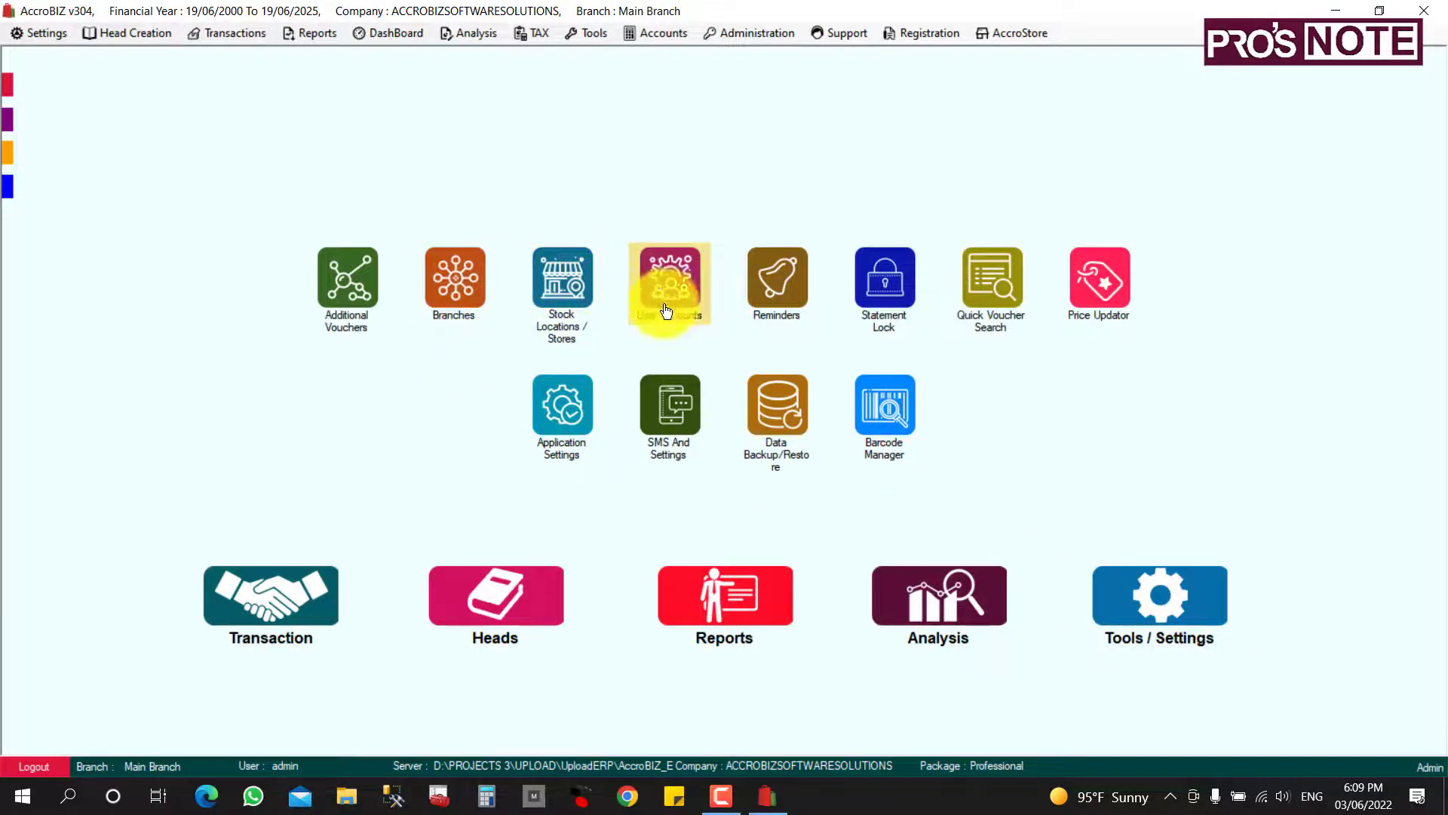
pyautogui.click(556, 420)
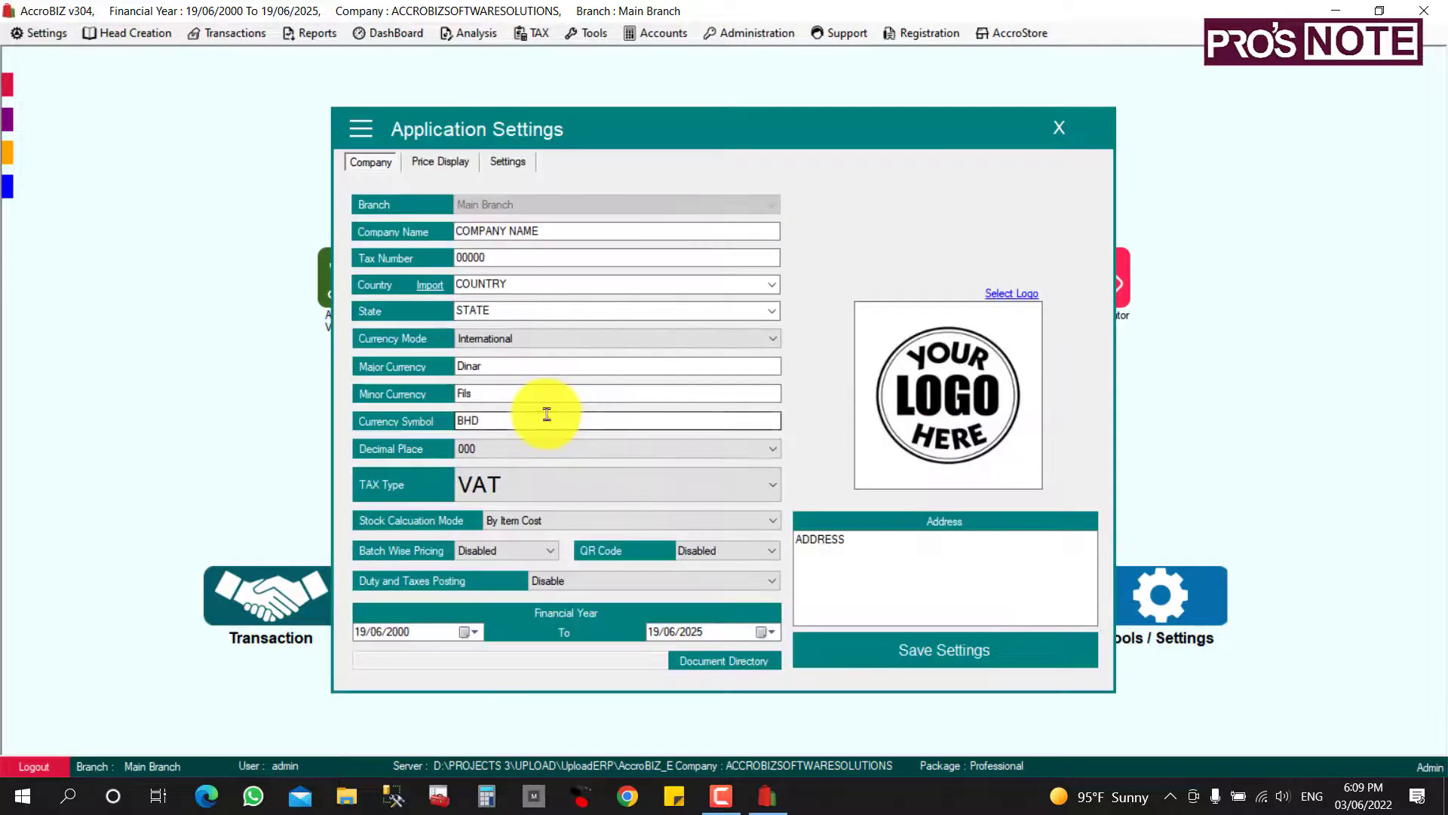
# Replace the placeholder company name with 'ACCROBIZ SOFTWARE SOLUTIONS W.L.L' and fill in the tax number.
pyautogui.moveTo(565, 233); pyautogui.dragTo(404, 228)
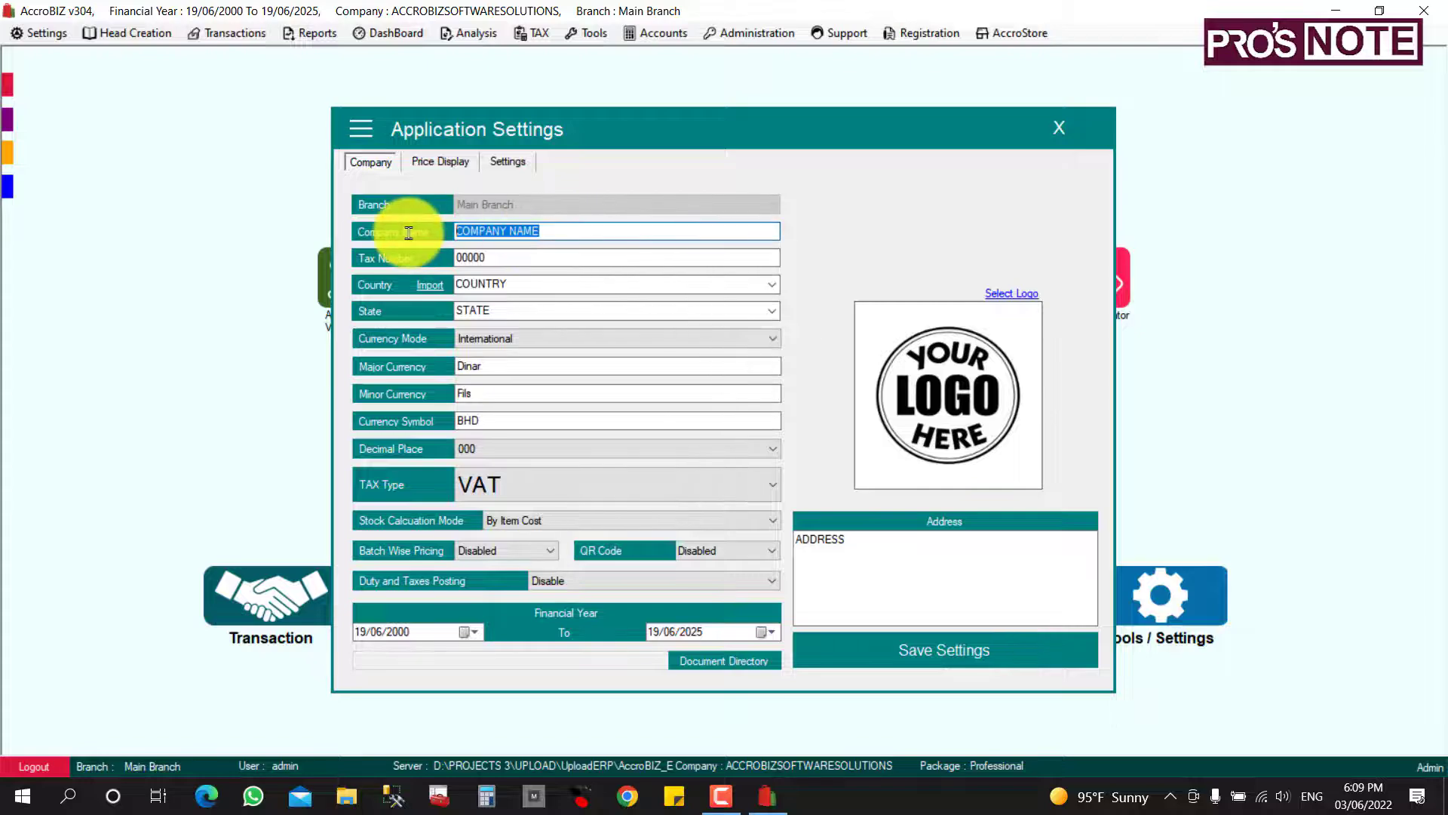
pyautogui.press('capslock')
pyautogui.write('ACCROBIZ')
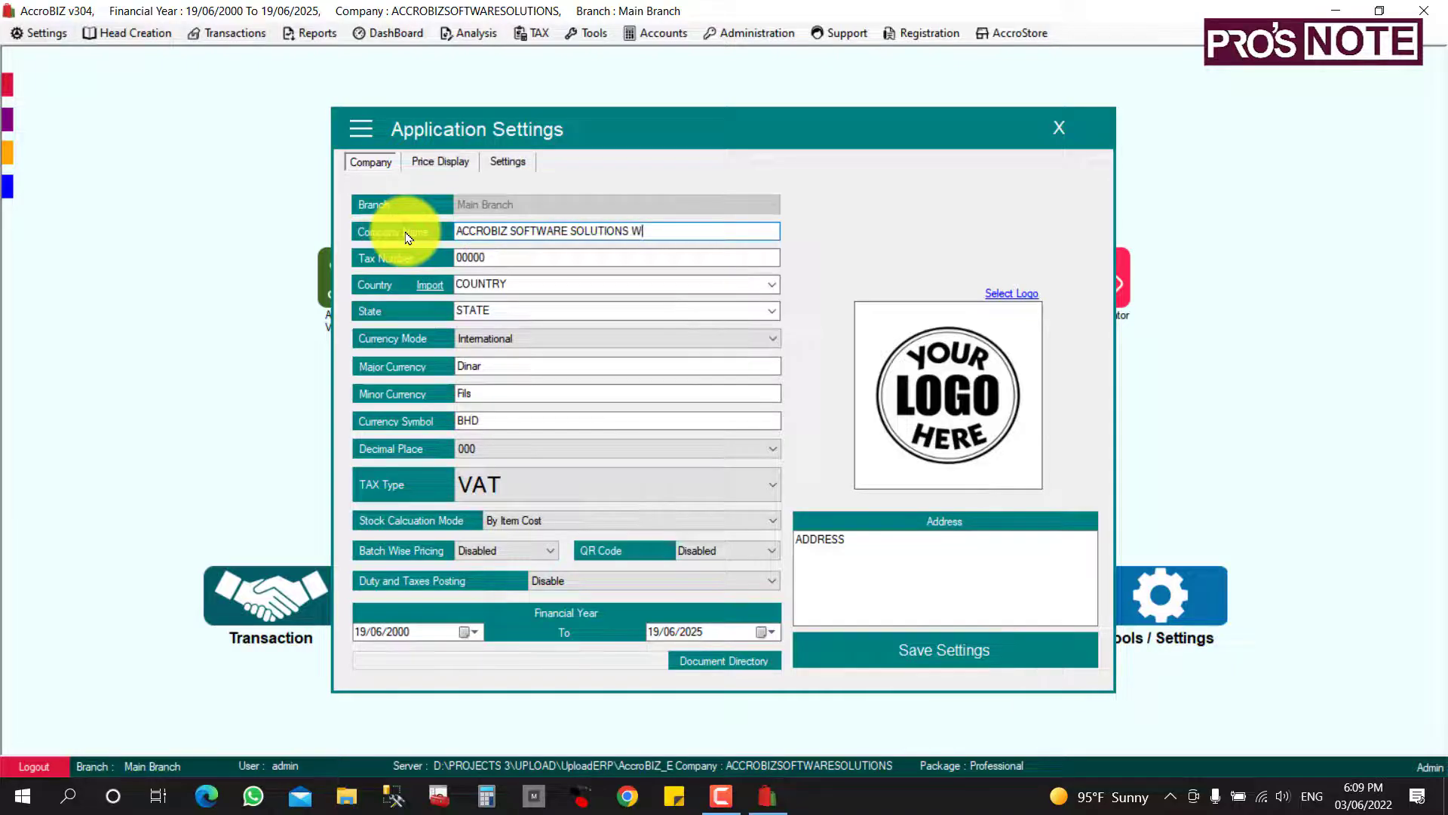
pyautogui.write('SOFTWARE SOLUTIONS W.L.L')
pyautogui.click(509, 260)
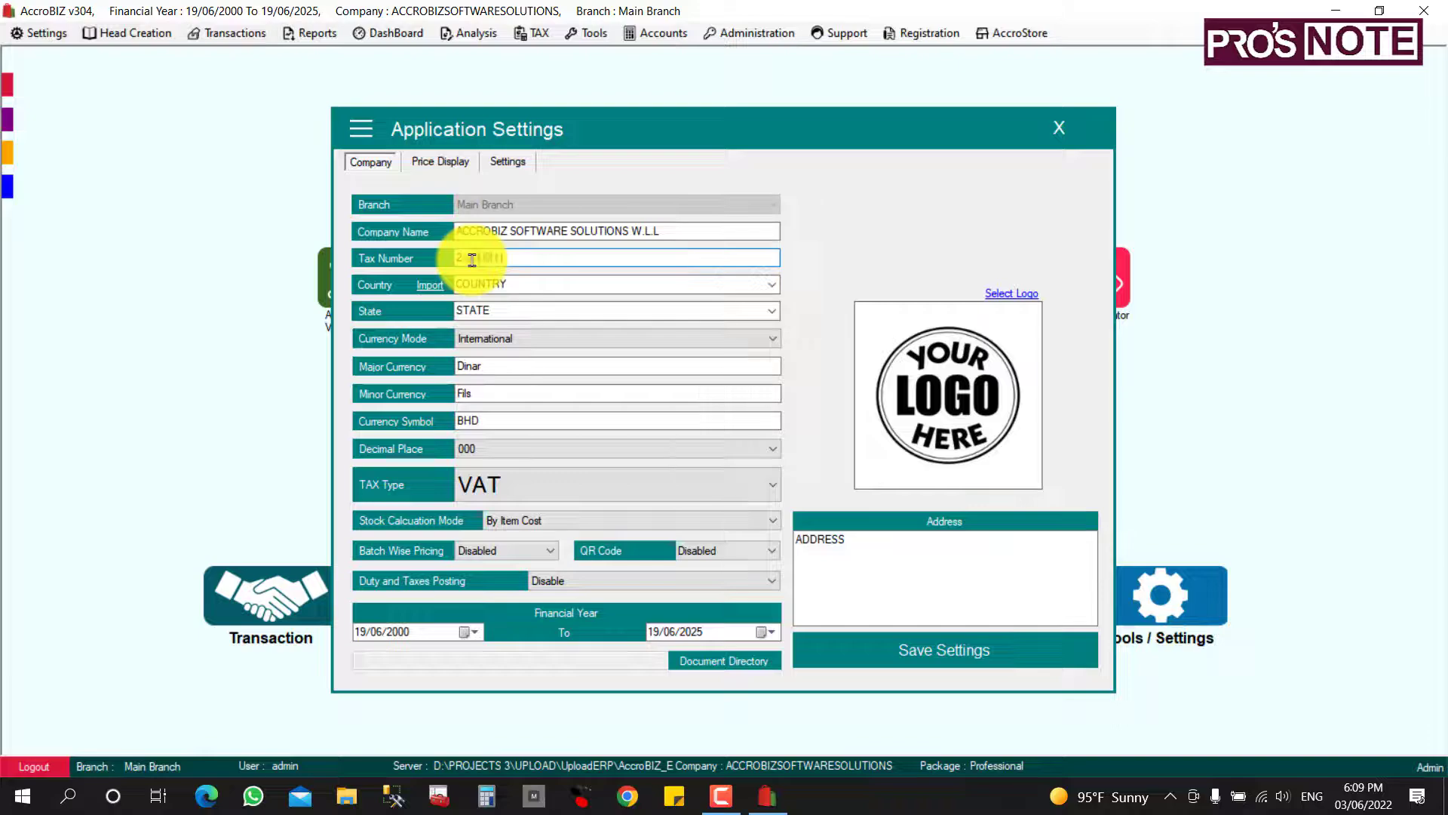
pyautogui.write('5625')
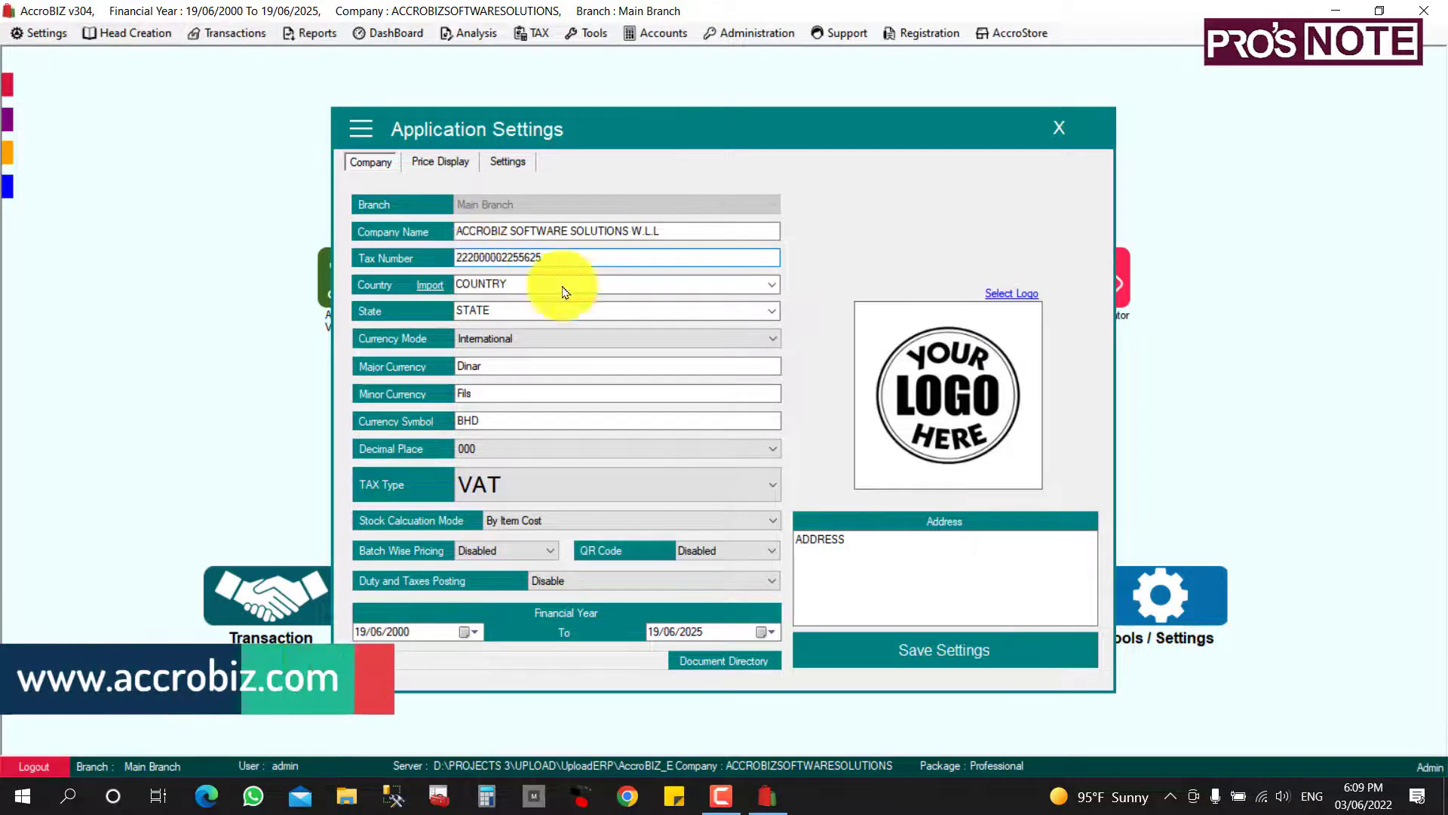
# Set the country to BAHRAIN and the state to MUHARRAQ GOVERNORATE.
pyautogui.click(772, 285)
pyautogui.click(771, 285)
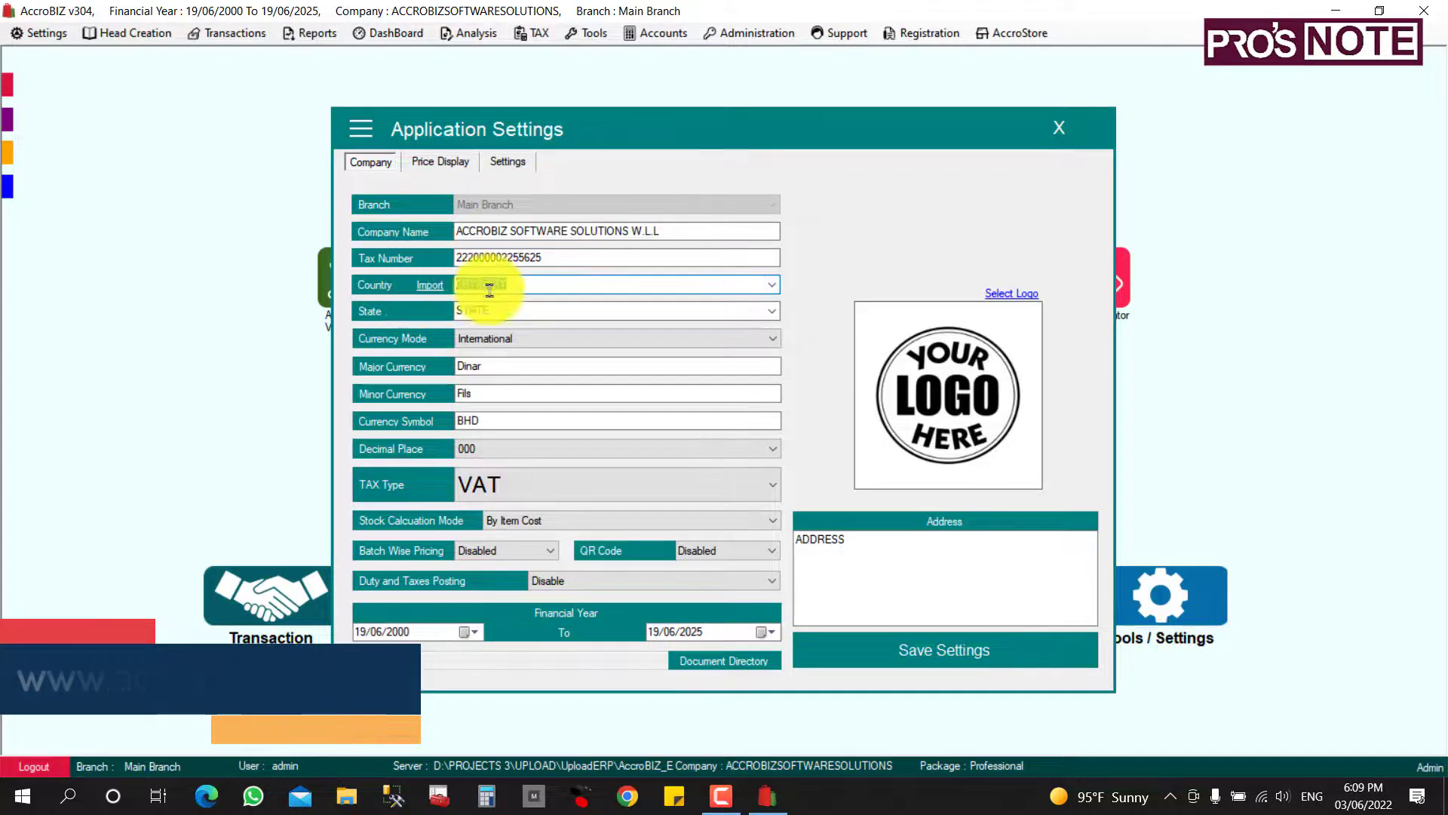
pyautogui.click(772, 285)
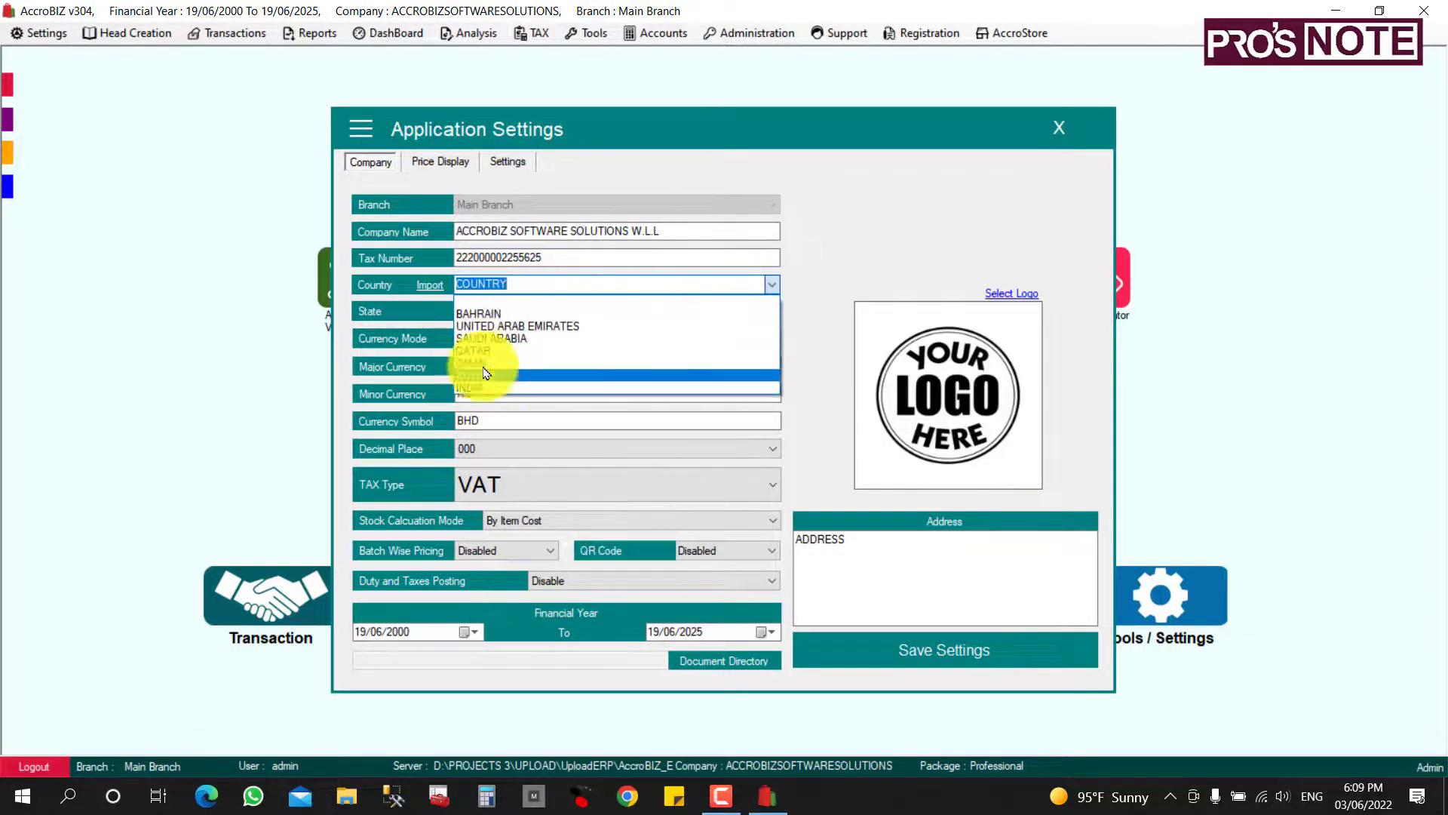
pyautogui.click(497, 315)
pyautogui.click(652, 309)
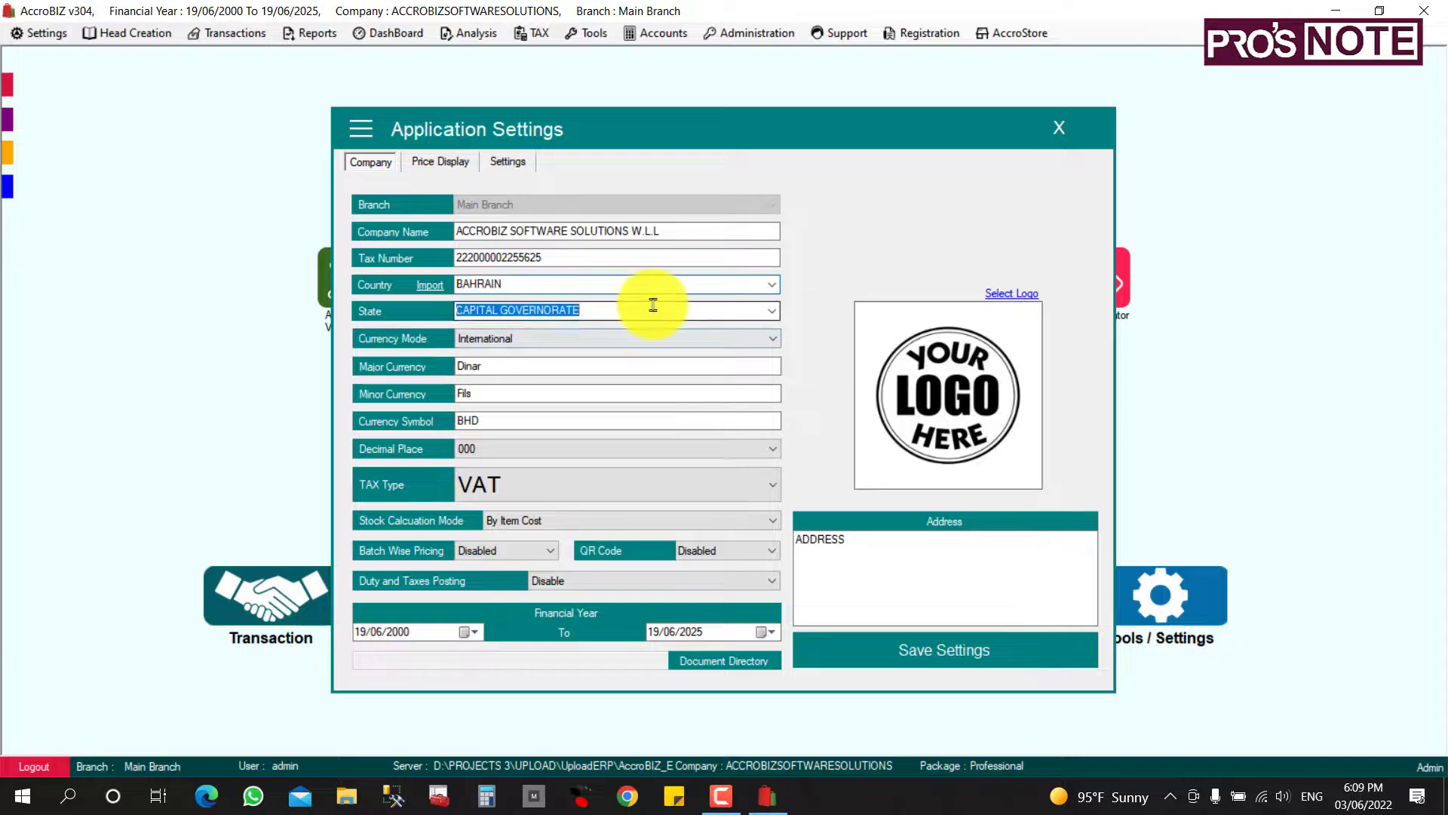
pyautogui.click(780, 316)
pyautogui.click(564, 335)
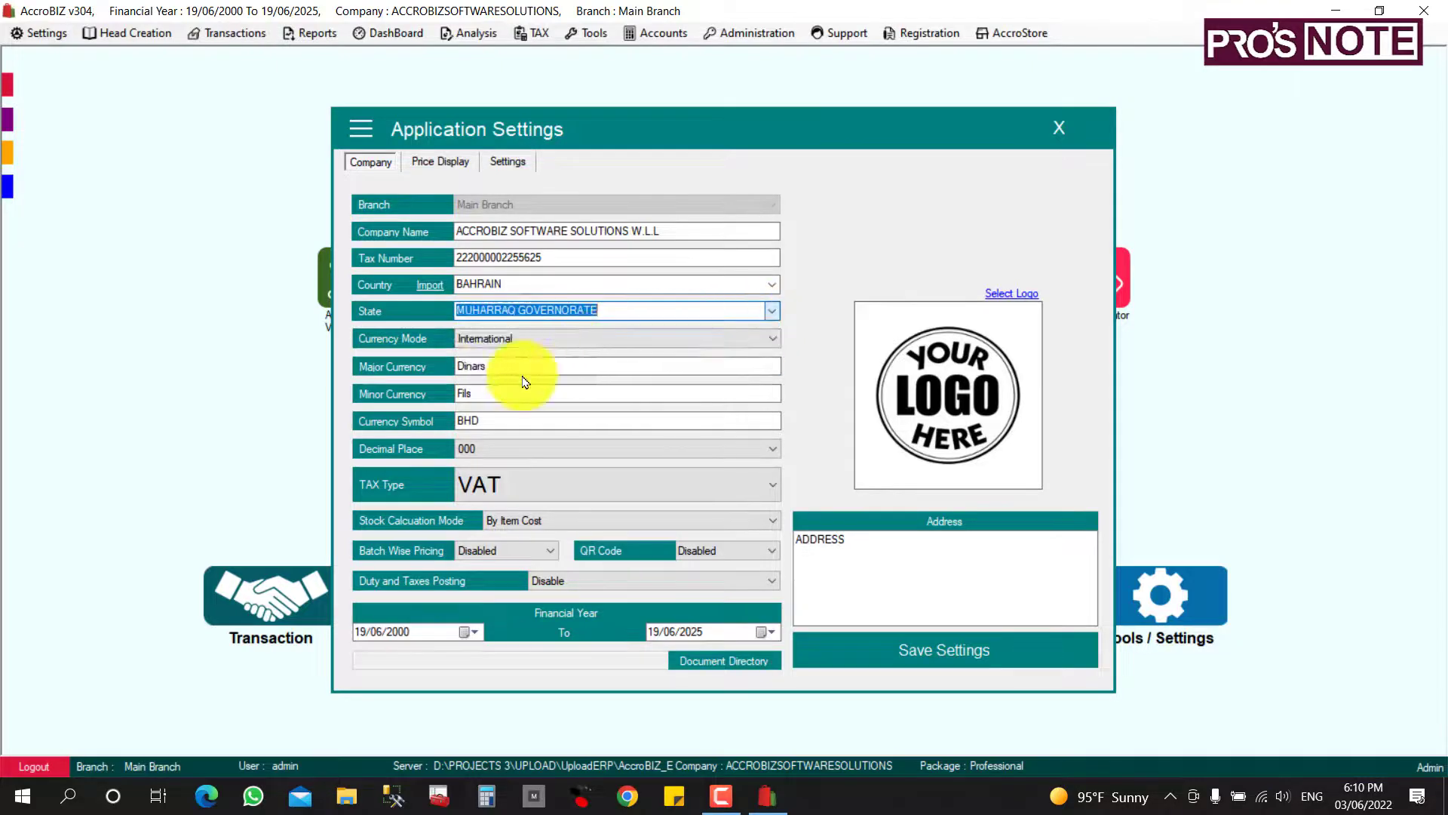
# Keep International currency mode and VAT tax type, and clear the placeholder address.
pyautogui.click(500, 359)
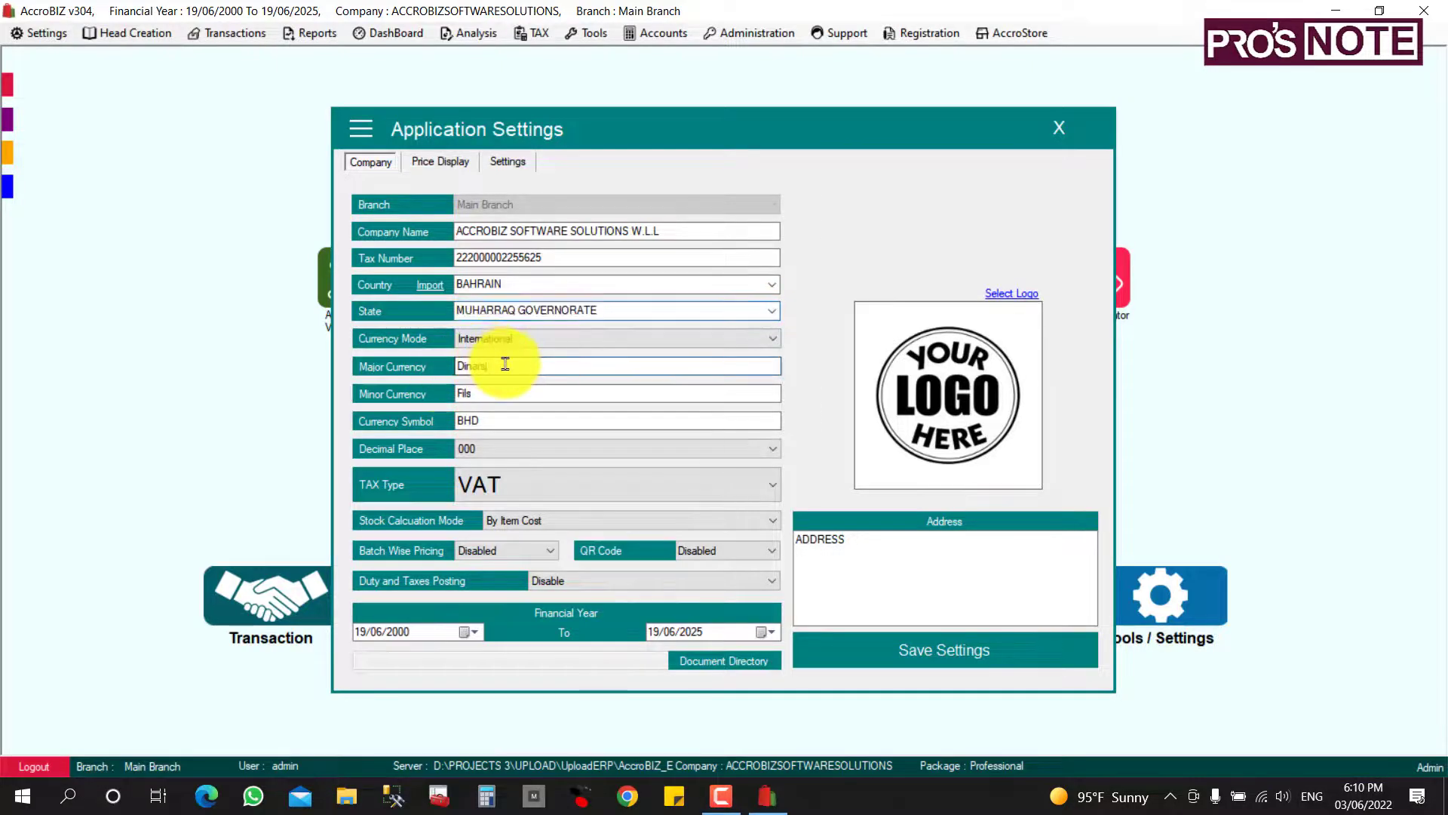
pyautogui.click(557, 337)
pyautogui.click(559, 340)
pyautogui.click(491, 420)
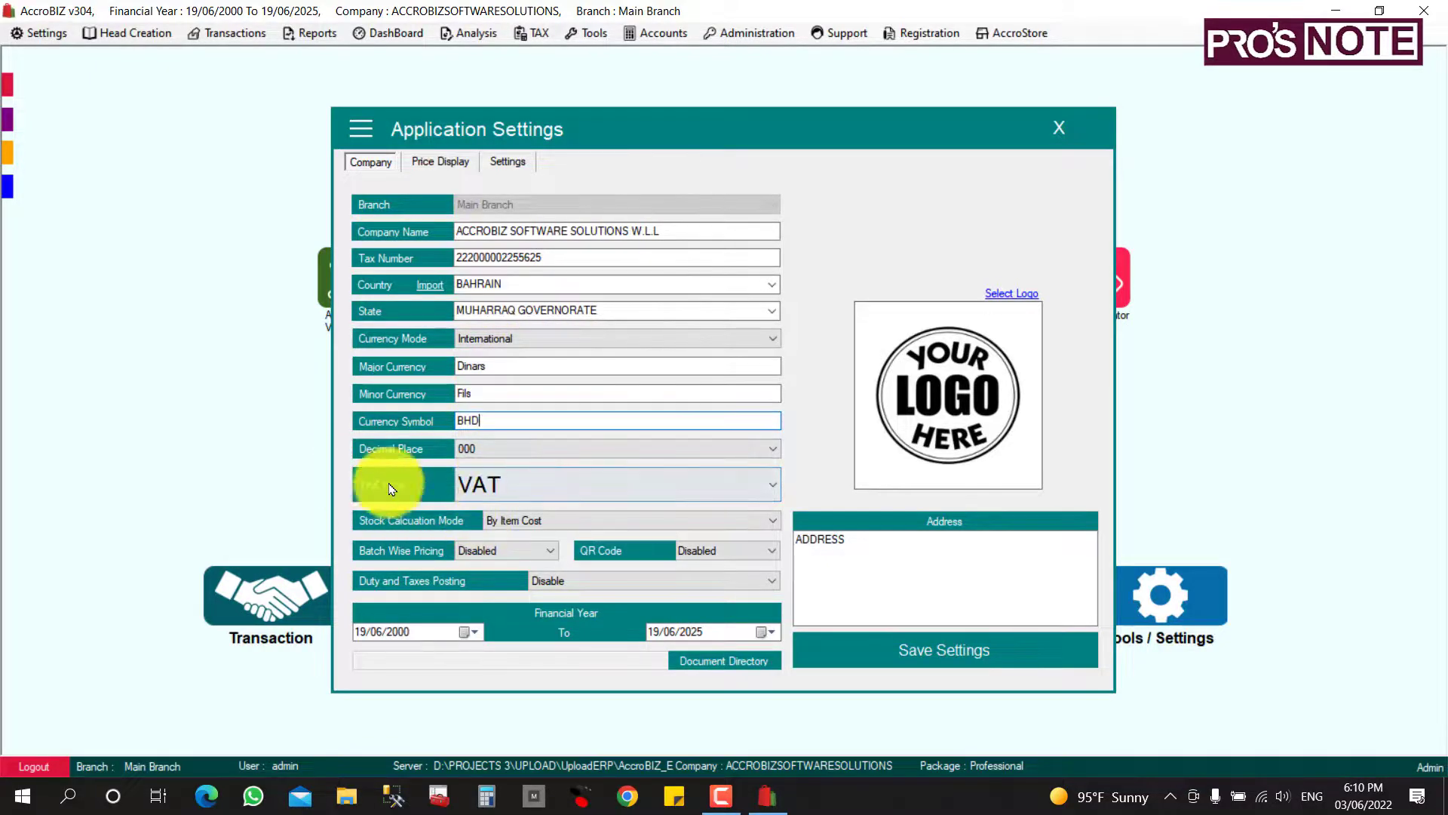
pyautogui.click(531, 494)
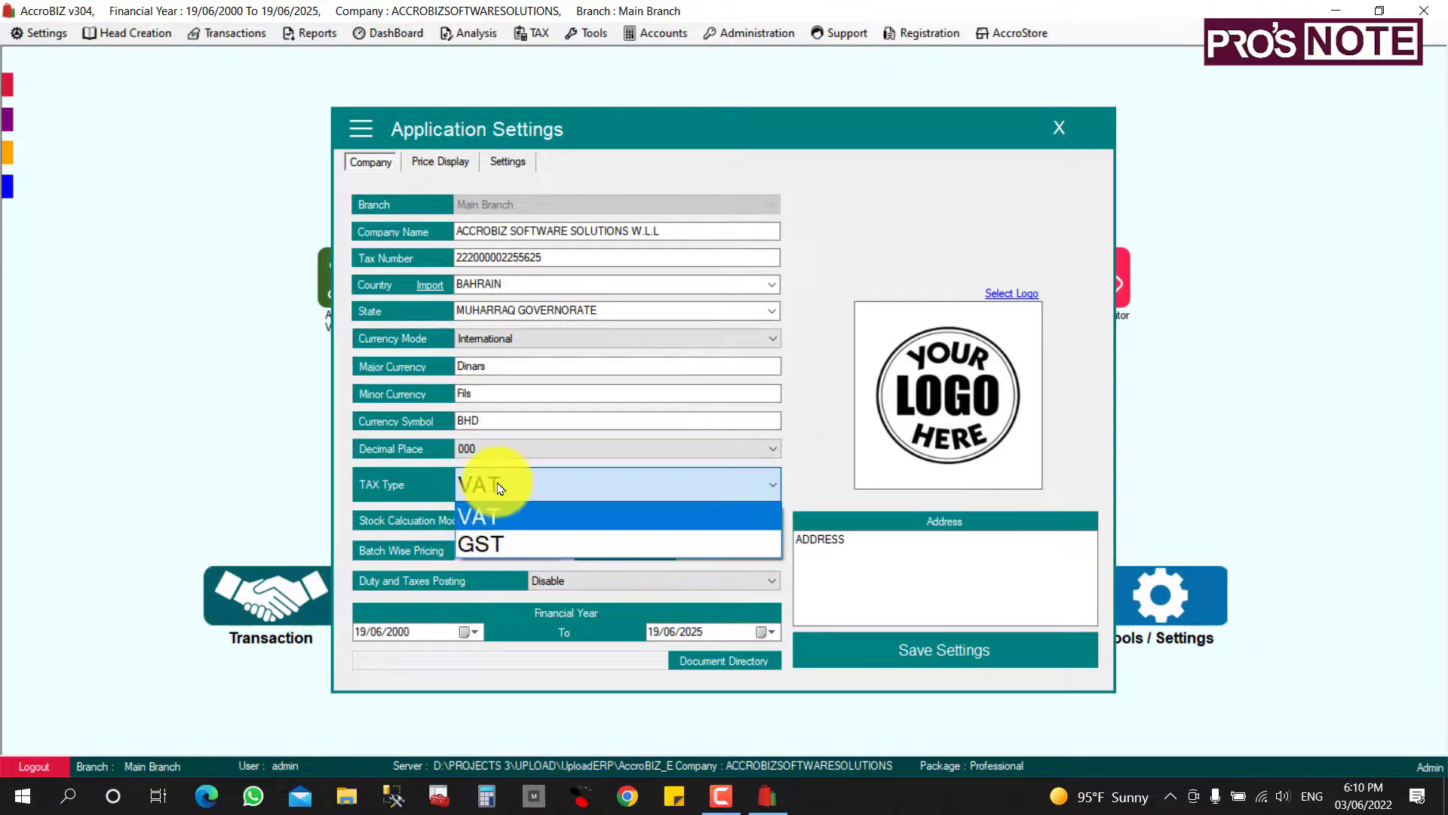
pyautogui.click(528, 513)
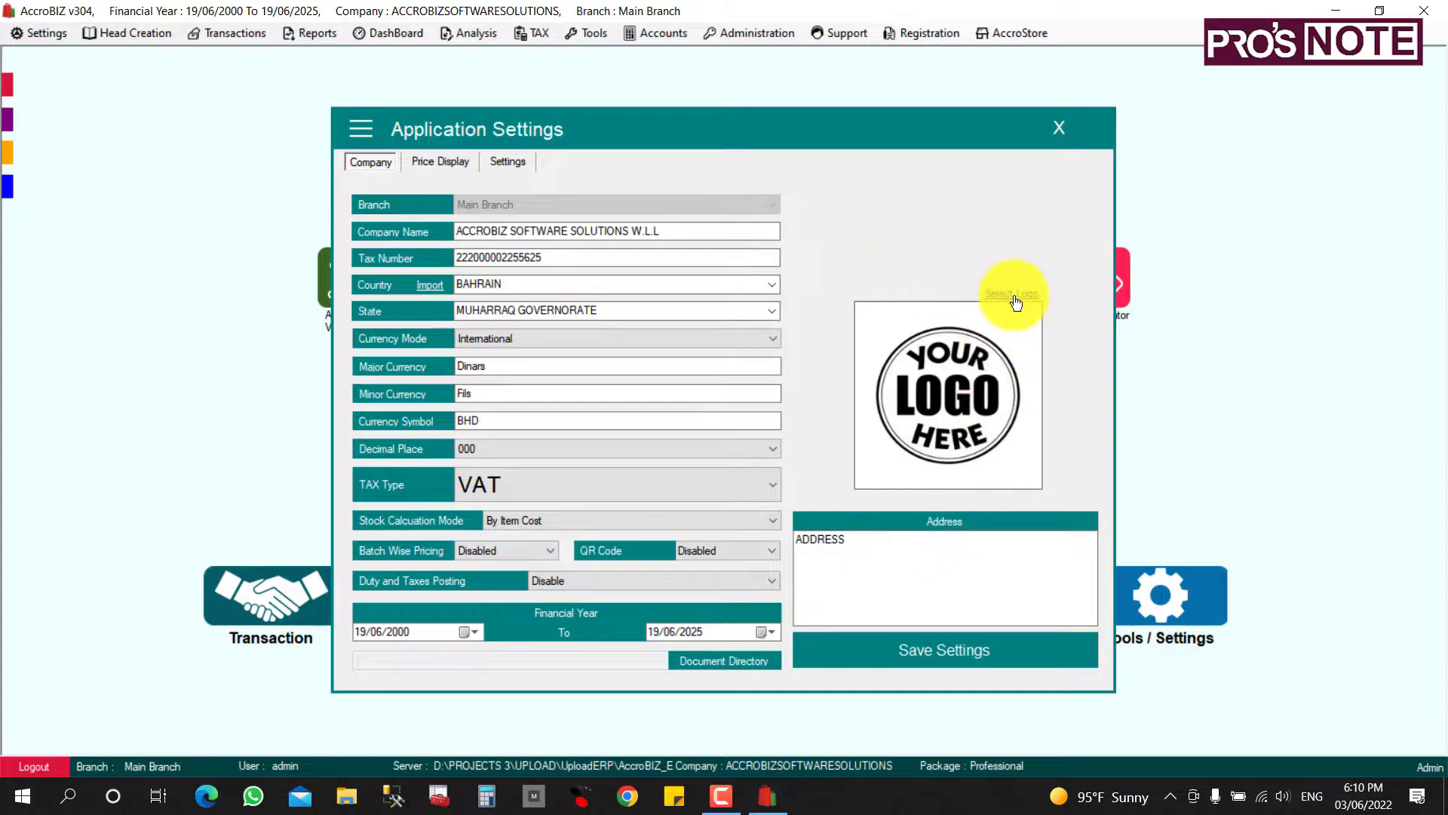
pyautogui.moveTo(840, 540); pyautogui.dragTo(788, 541)
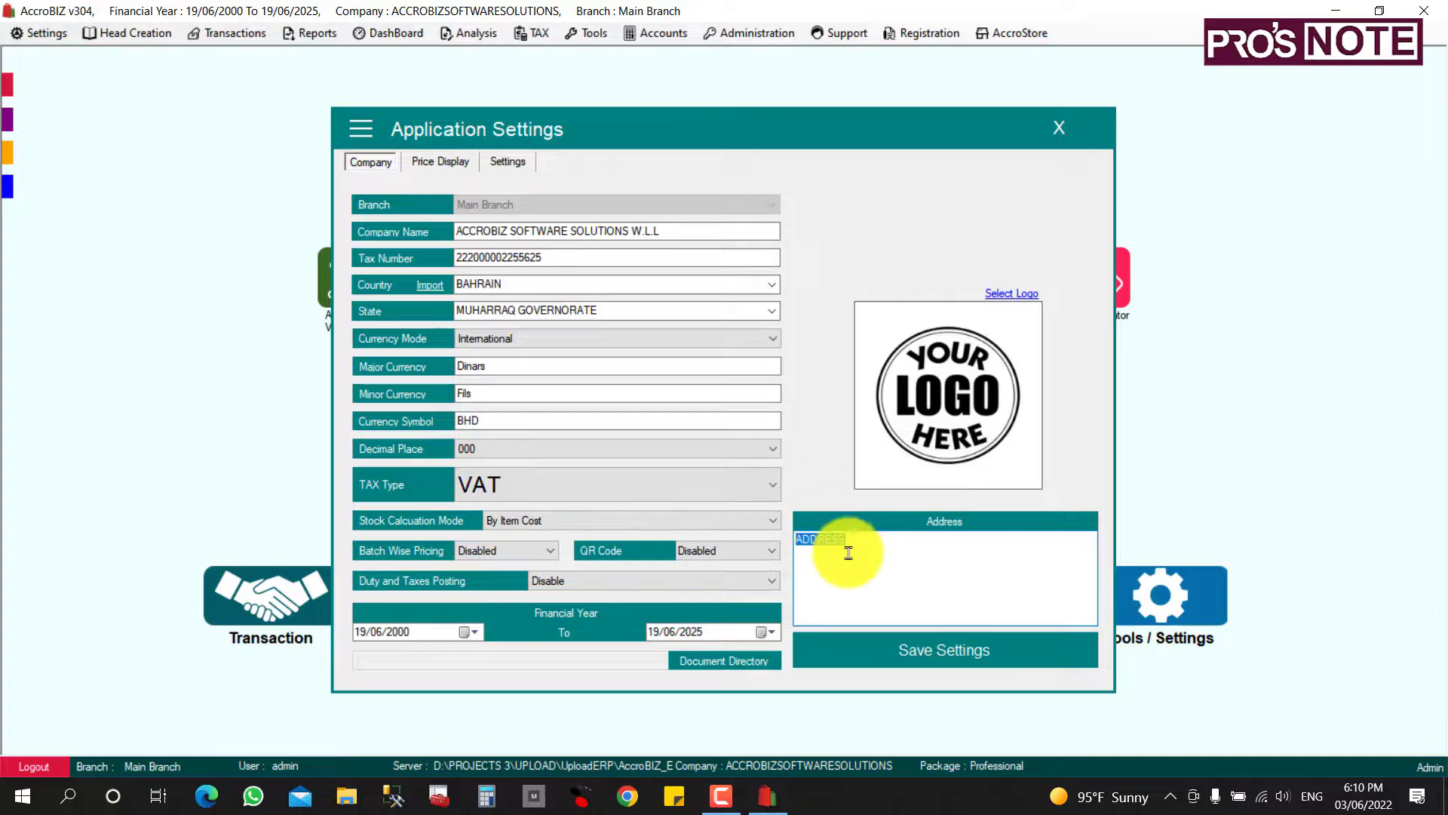
pyautogui.press('BackSpace')
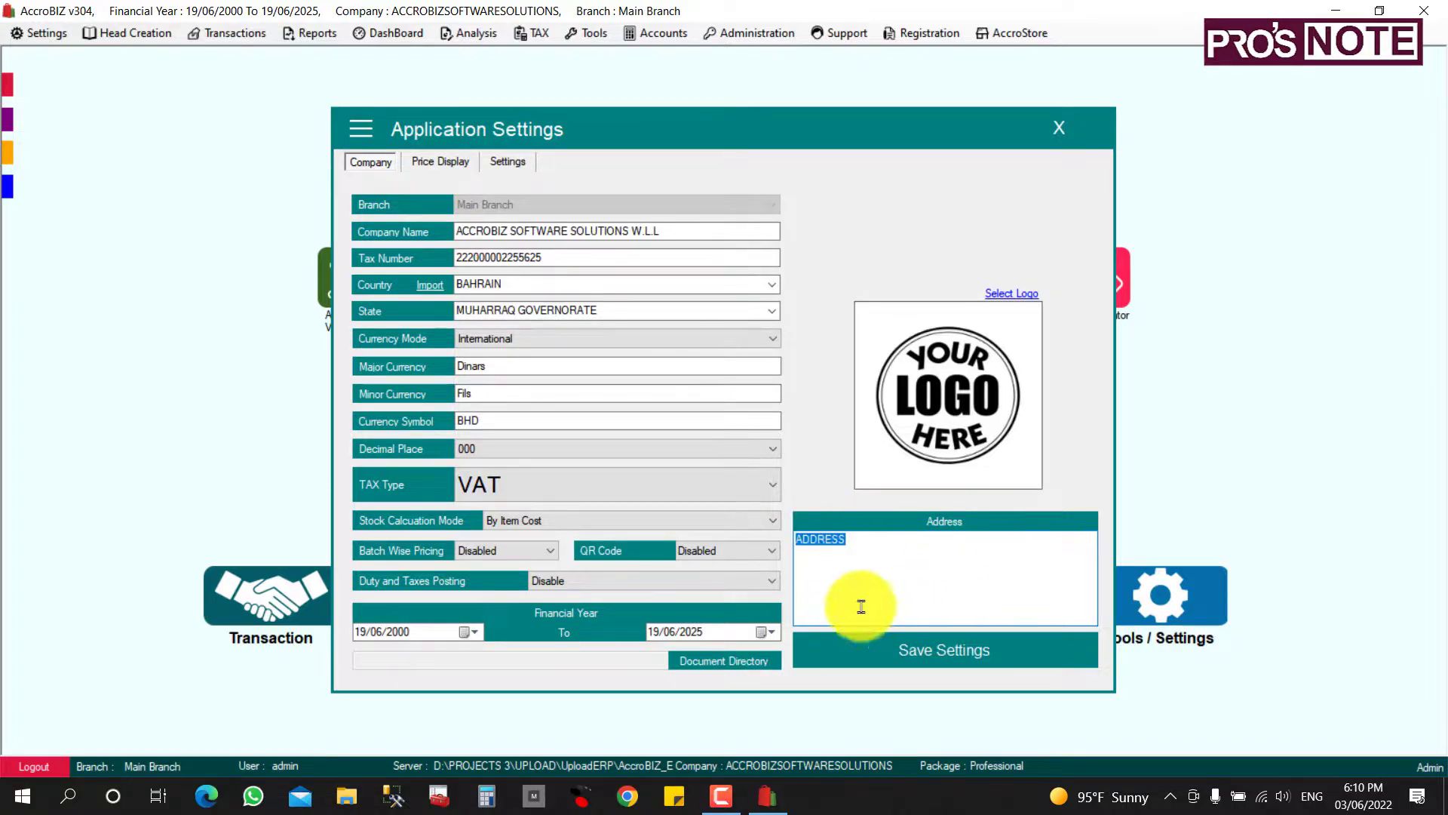
# Save the company settings, confirm the saved message, and reopen the company from the login screen.
pyautogui.click(954, 657)
pyautogui.click(773, 456)
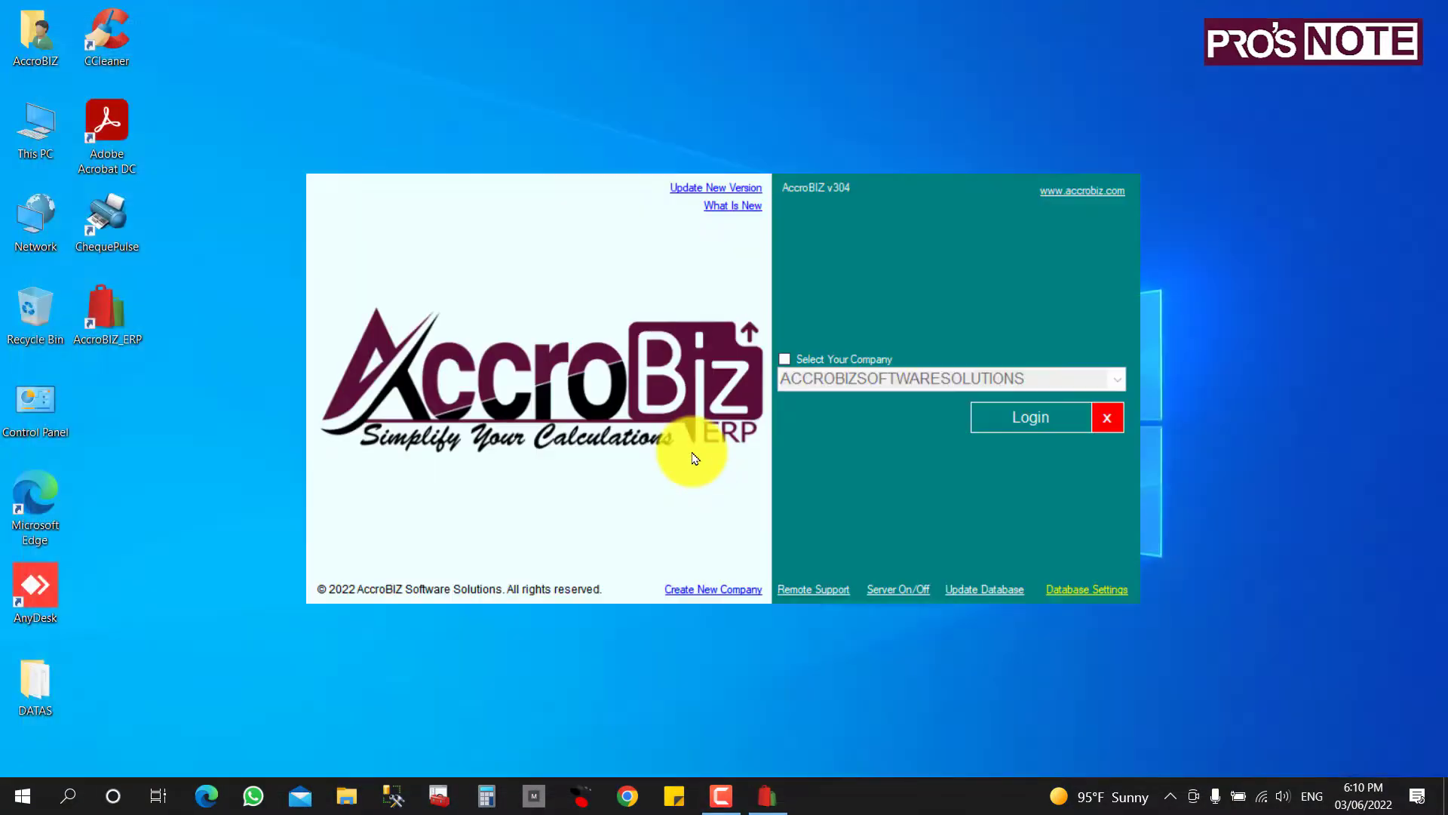
pyautogui.click(1020, 418)
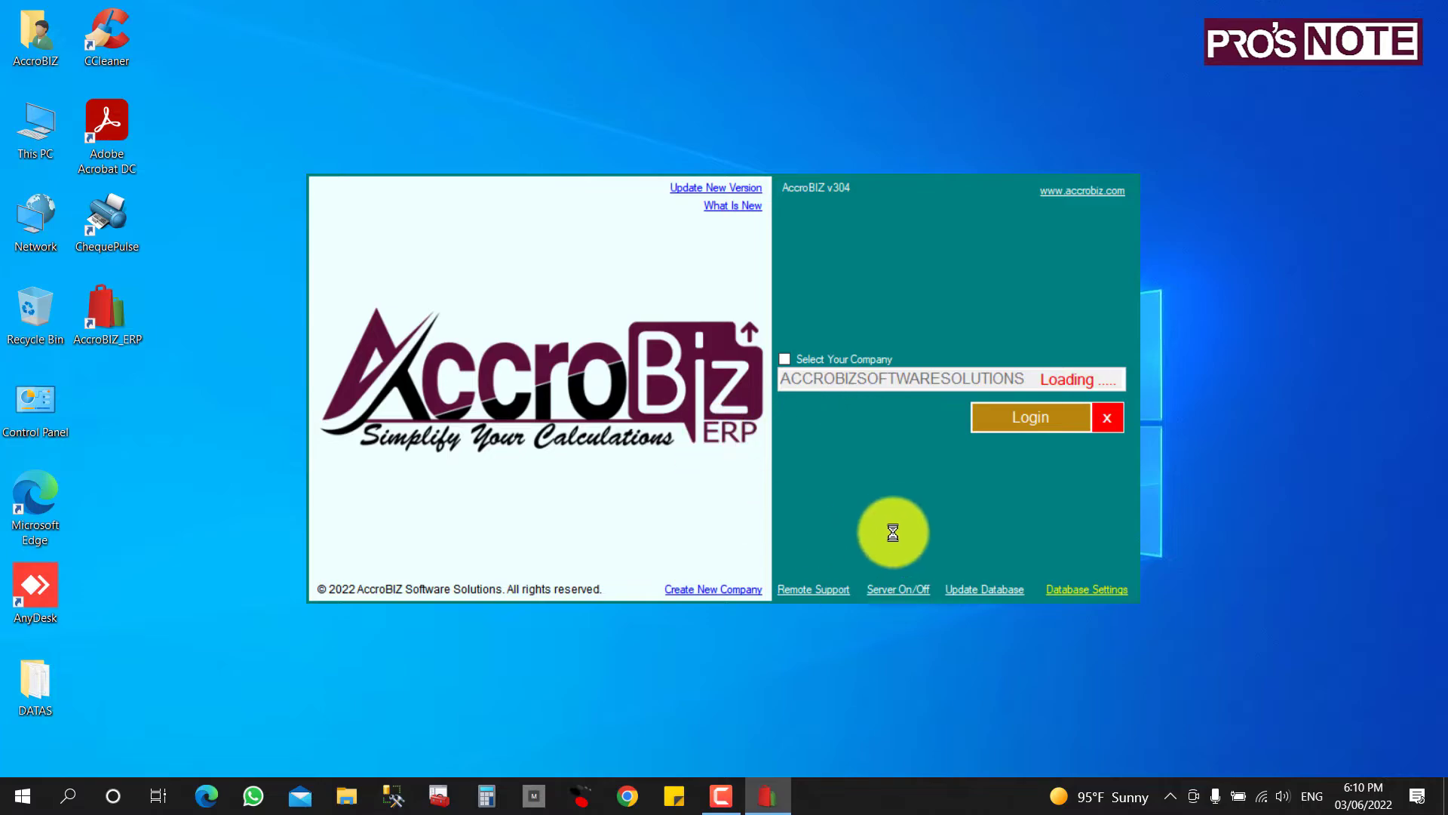